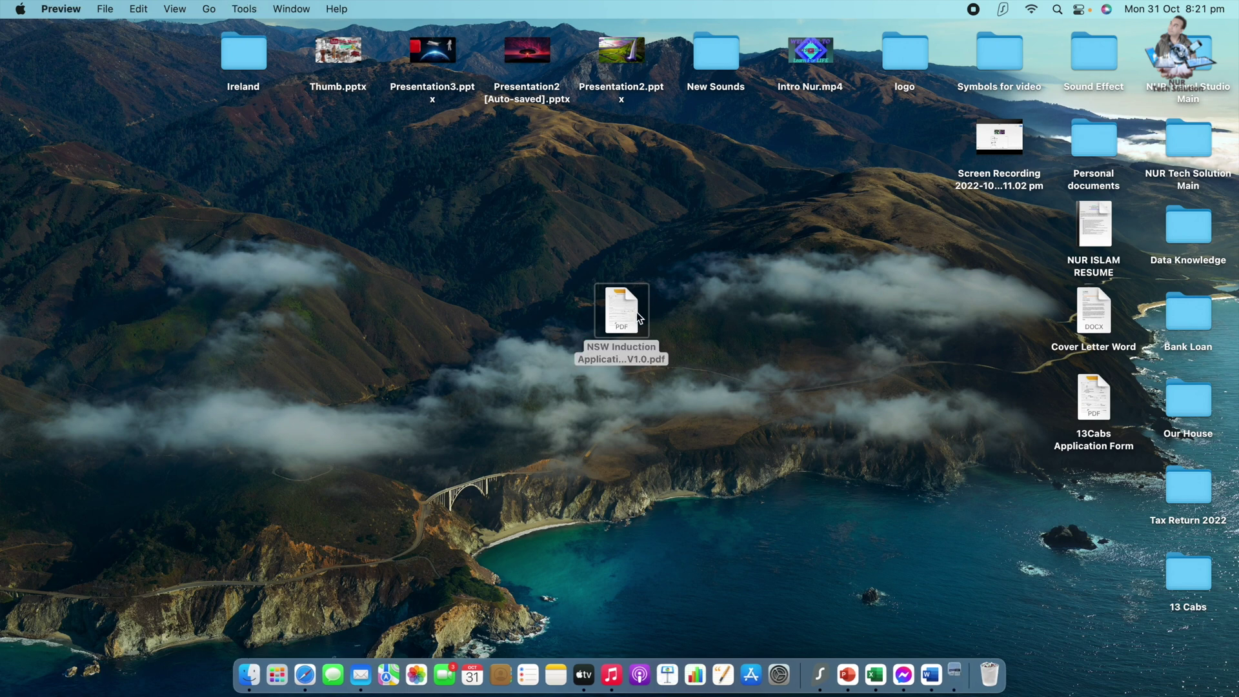
- Widen the Preview window showing the blank 13cabs induction form
{"action": "left_click_drag", "start_coordinate": [521, 309], "coordinate": [1236, 324]}
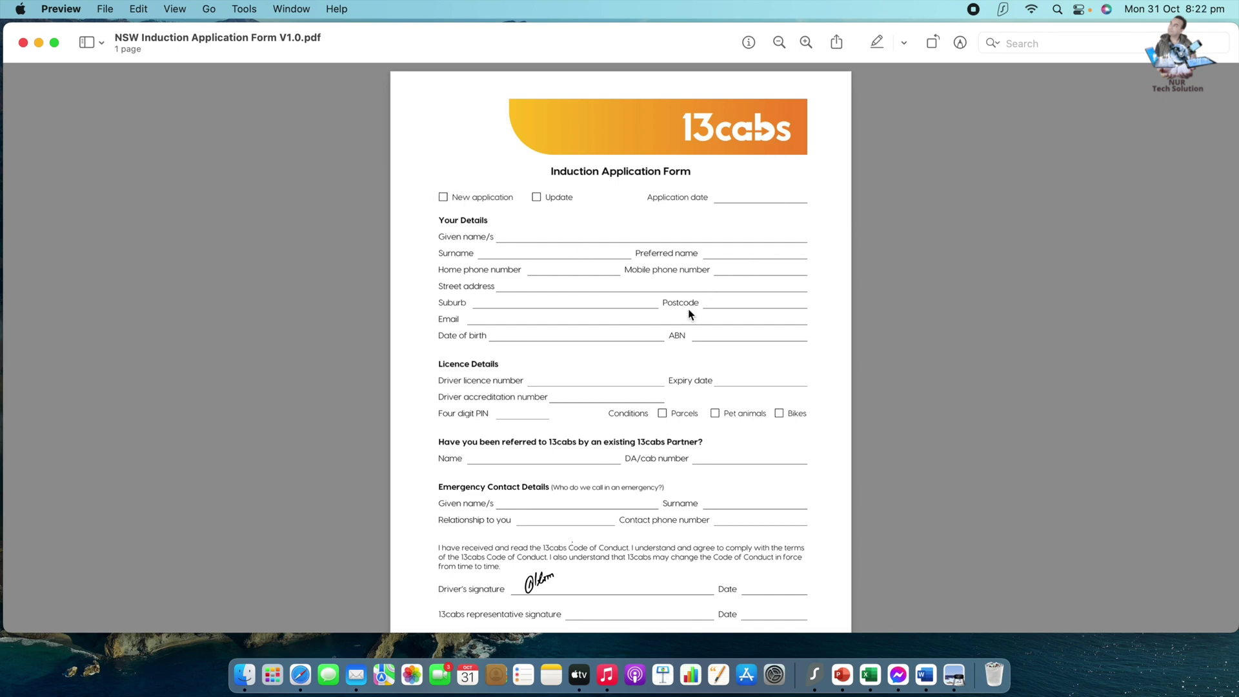
{"action": "scroll", "coordinate": [581, 334], "scroll_direction": "down", "scroll_amount": 3}
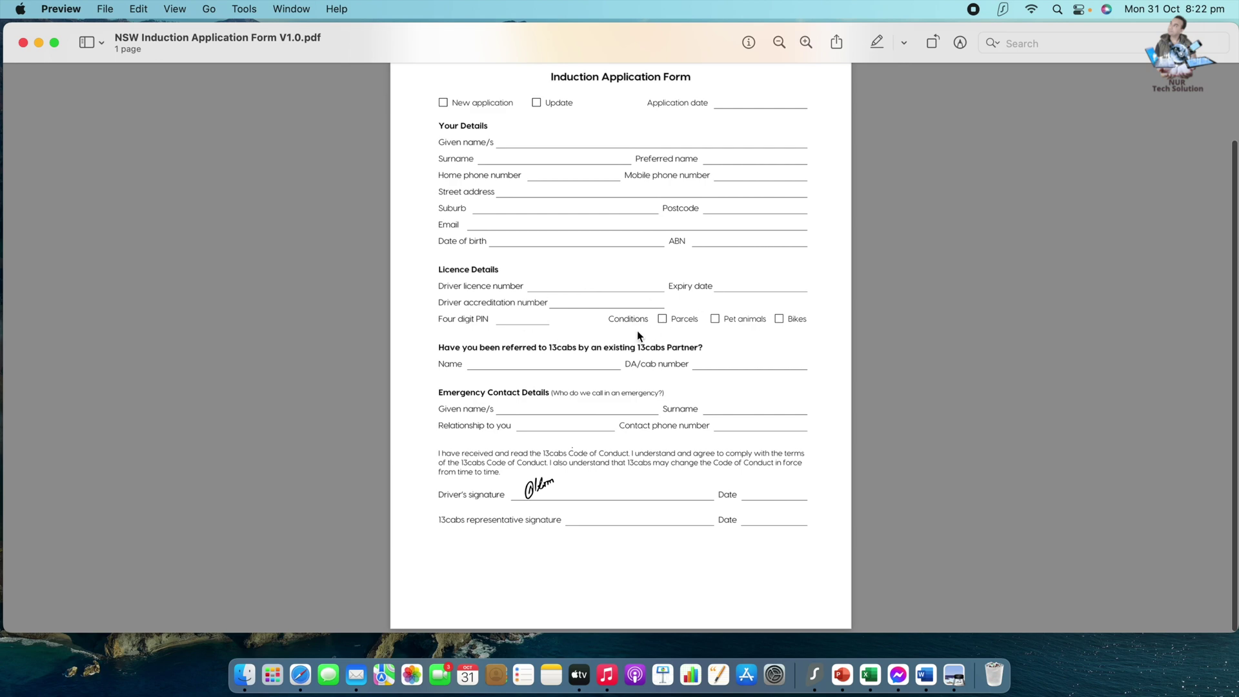
{"action": "scroll", "coordinate": [635, 331], "scroll_direction": "up", "scroll_amount": 3}
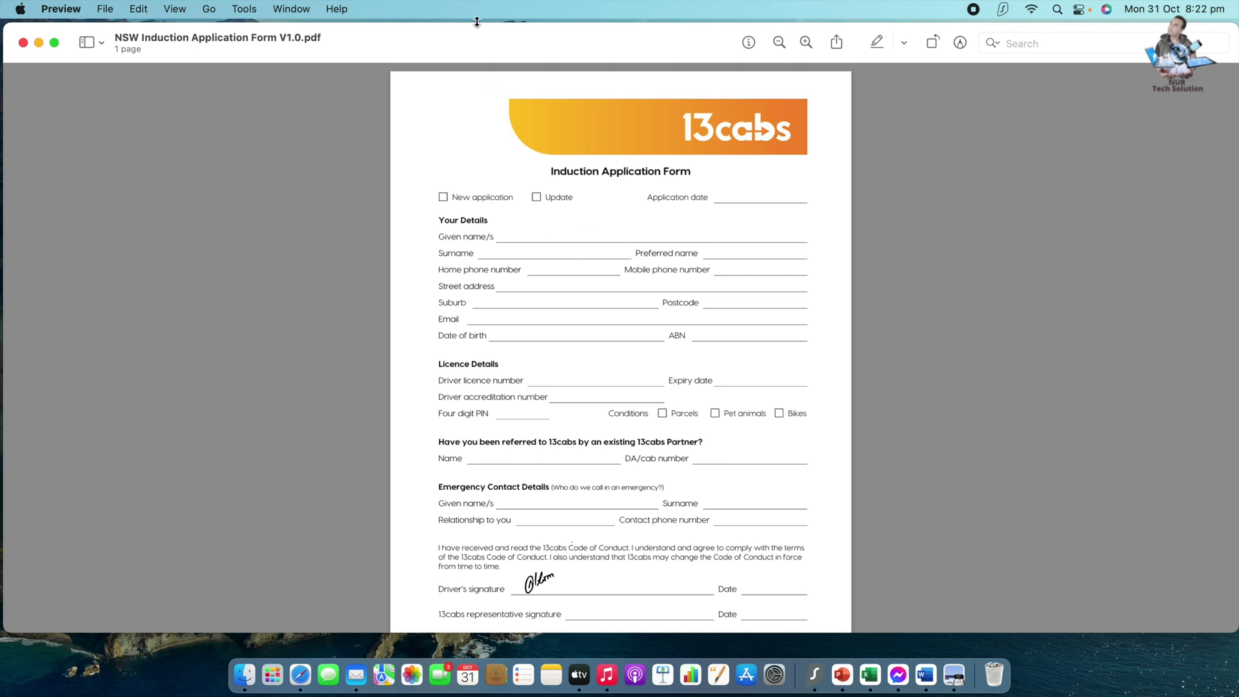
{"action": "left_click_drag", "start_coordinate": [450, 29], "coordinate": [447, 26]}
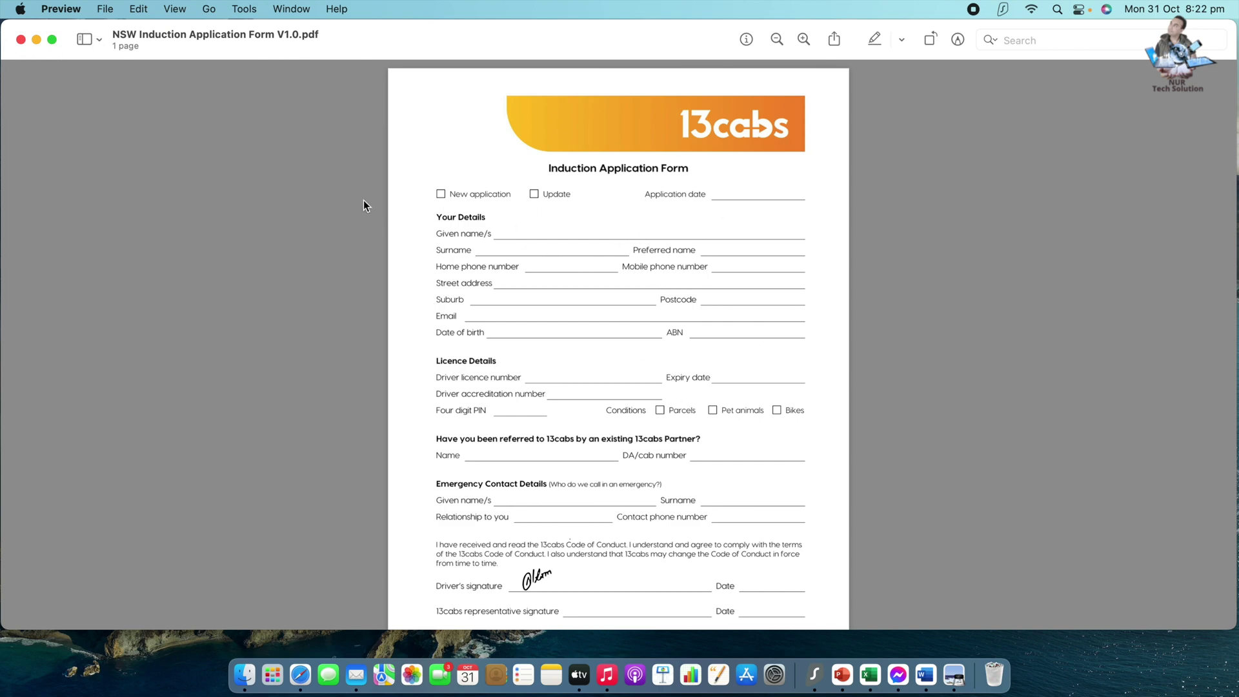
{"action": "left_click", "coordinate": [59, 11]}
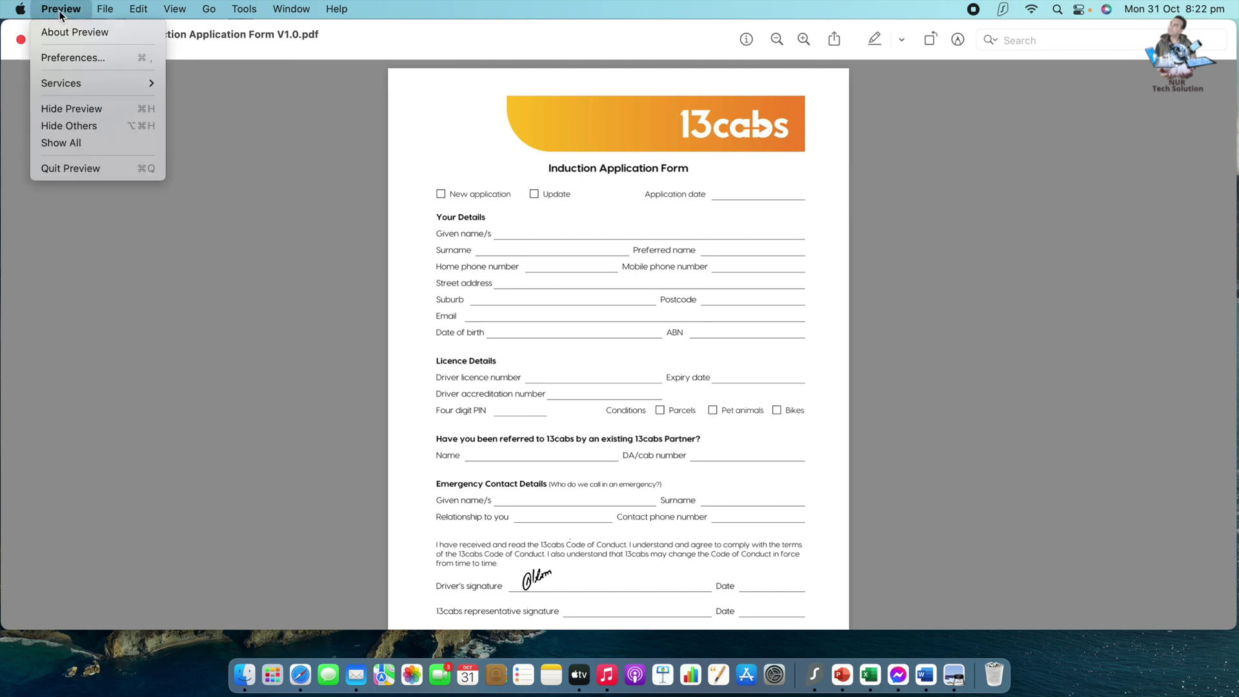
{"action": "left_click", "coordinate": [143, 64]}
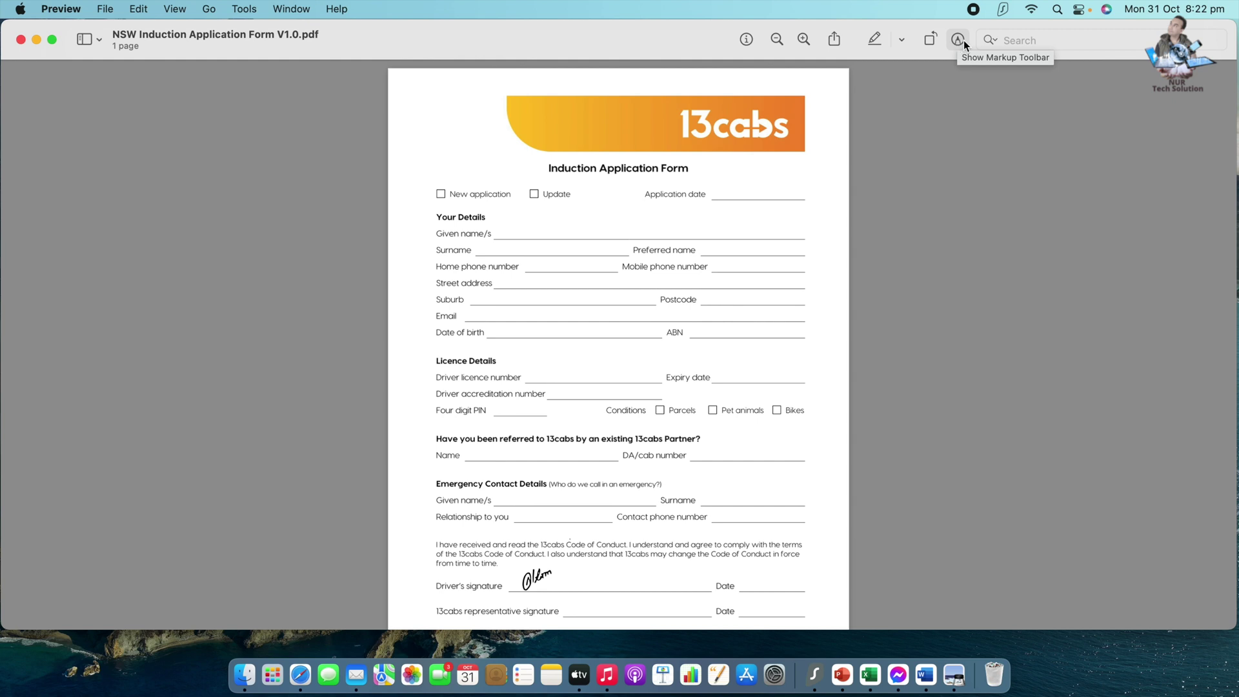
- Show the markup toolbar and choose the Text Selection tool
{"action": "left_click", "coordinate": [959, 40]}
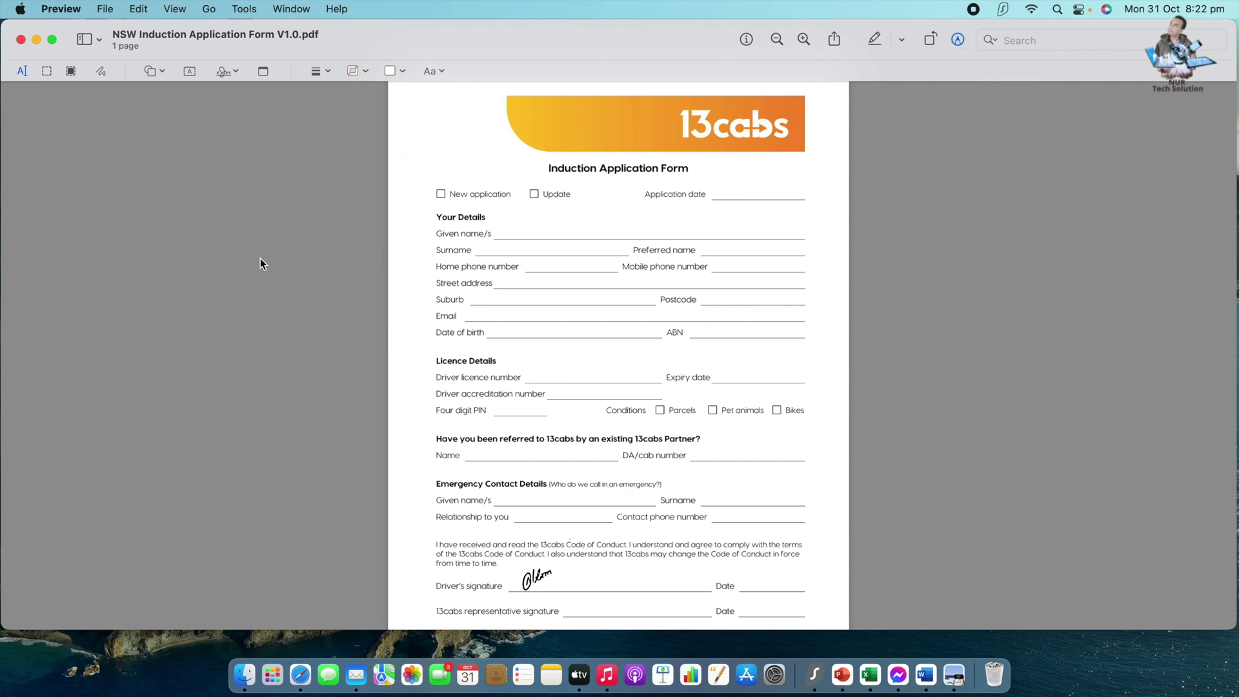
{"action": "left_click", "coordinate": [20, 75]}
{"action": "scroll", "coordinate": [574, 470], "scroll_direction": "down", "scroll_amount": 3}
{"action": "scroll", "coordinate": [406, 213], "scroll_direction": "up", "scroll_amount": 4}
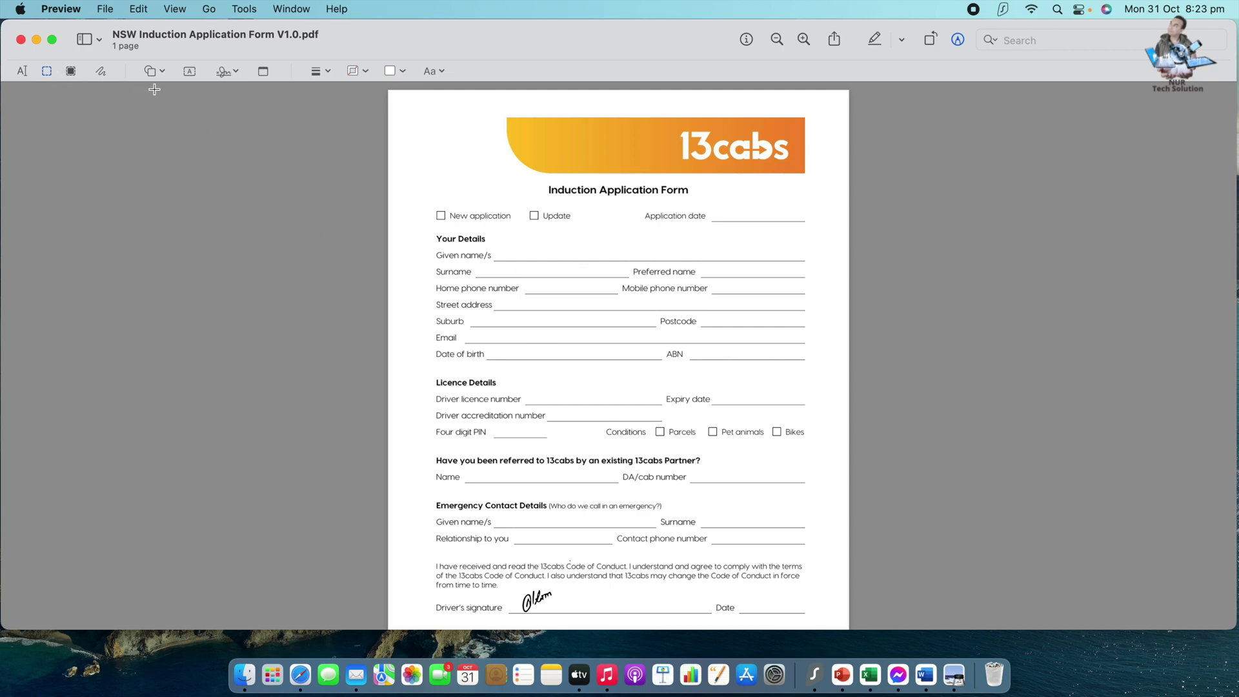
- Zoom in and place a text box reading 'X' on the New application checkbox
{"action": "key", "text": "super+plus"}
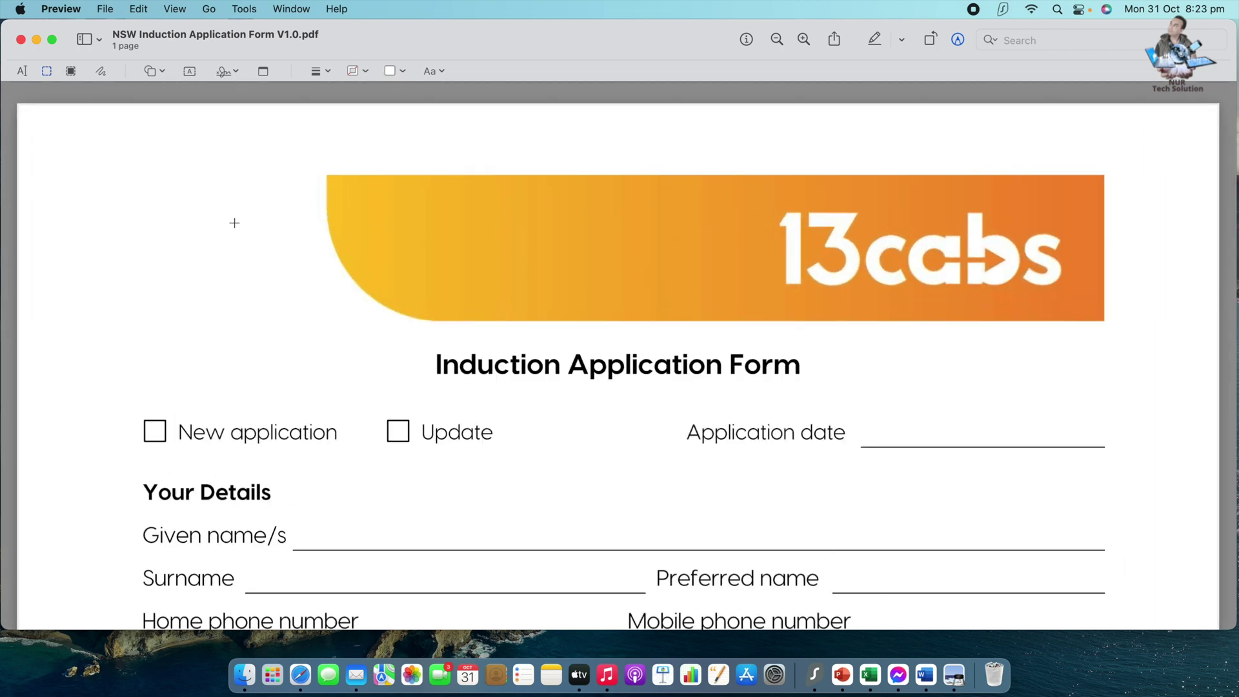
{"action": "scroll", "coordinate": [235, 222], "scroll_direction": "down", "scroll_amount": 4}
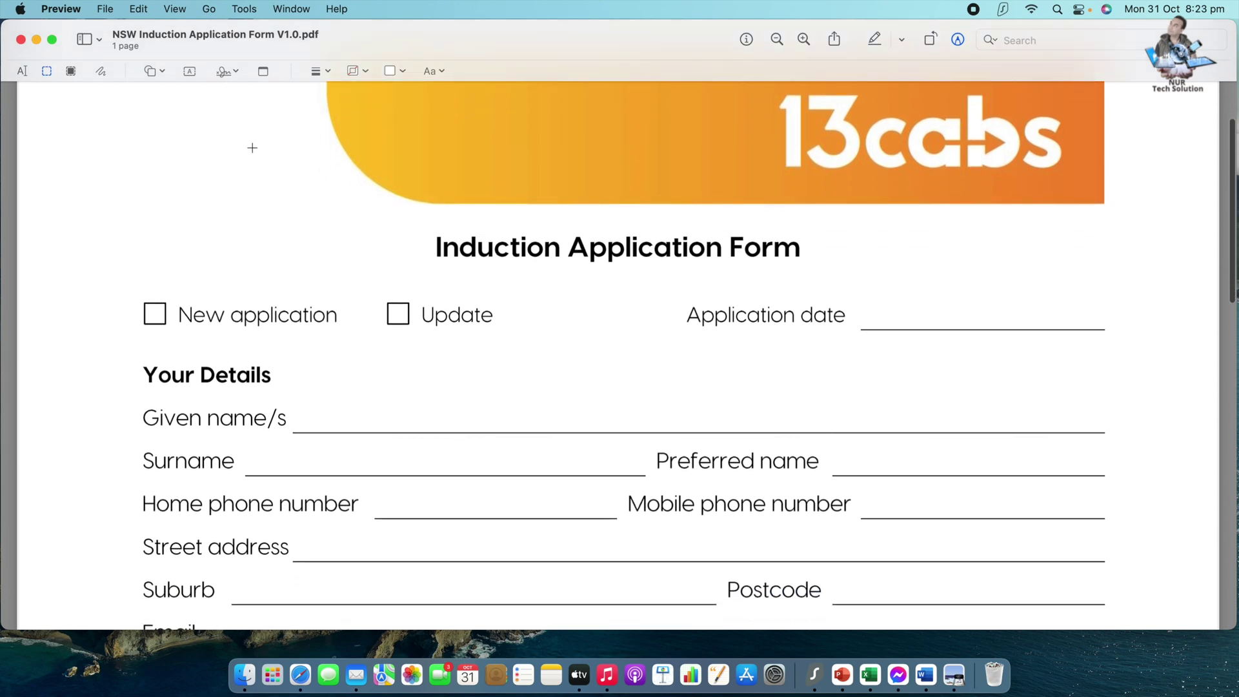
{"action": "scroll", "coordinate": [246, 152], "scroll_direction": "up", "scroll_amount": 3}
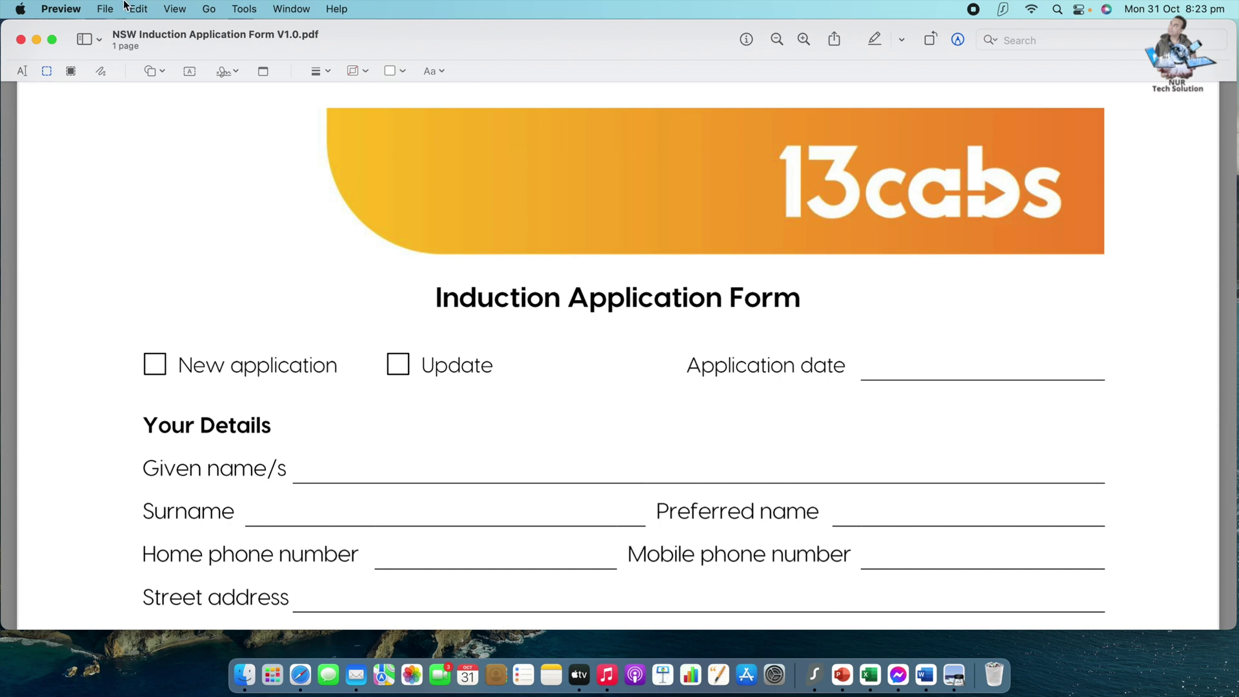
{"action": "left_click", "coordinate": [181, 65]}
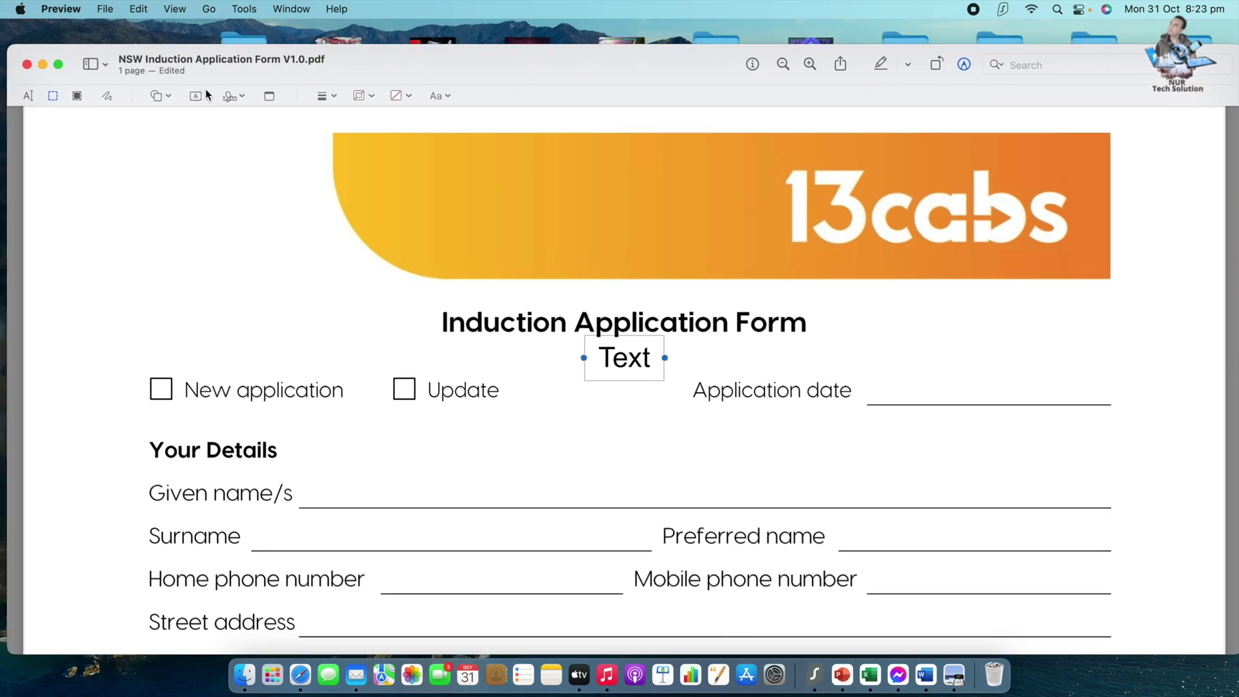
{"action": "key", "text": "super+z"}
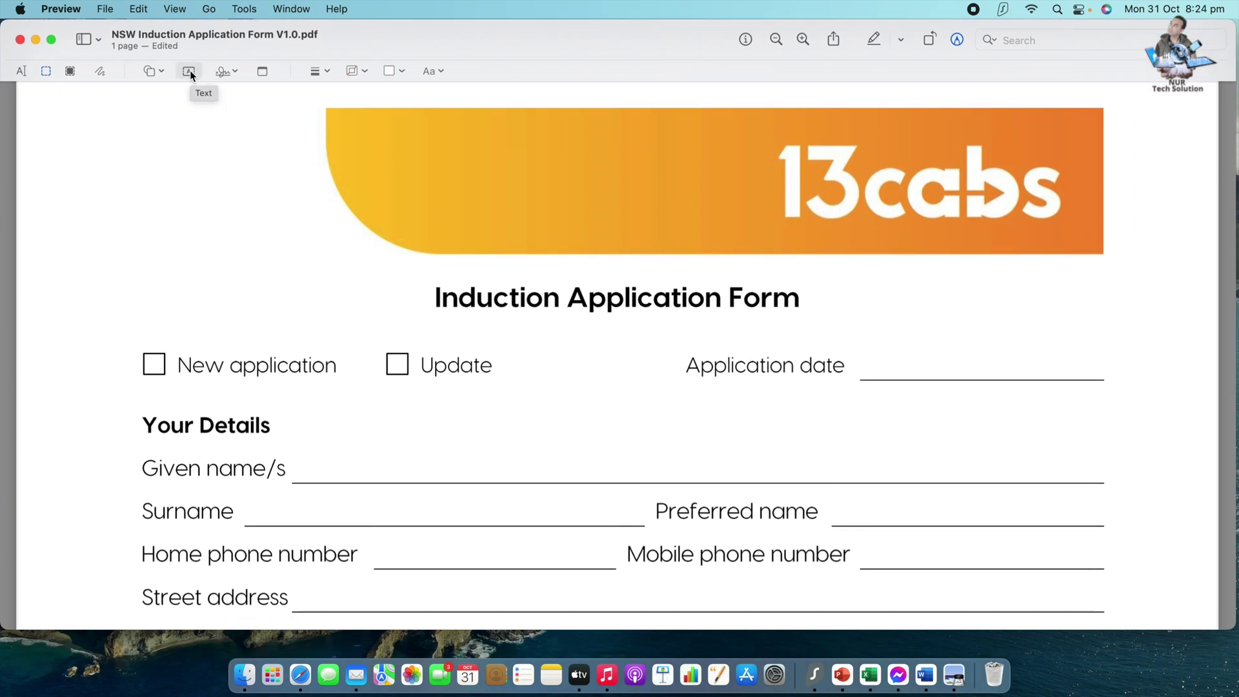
{"action": "left_click", "coordinate": [190, 72]}
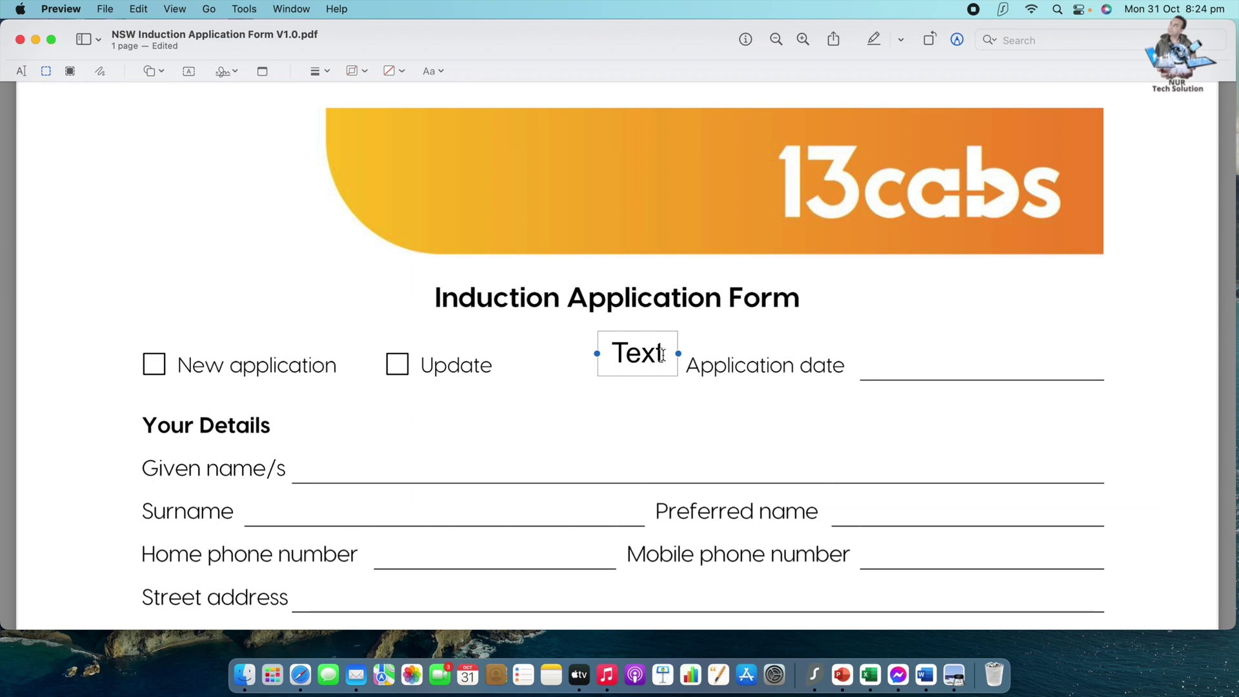
{"action": "double_click", "coordinate": [661, 356]}
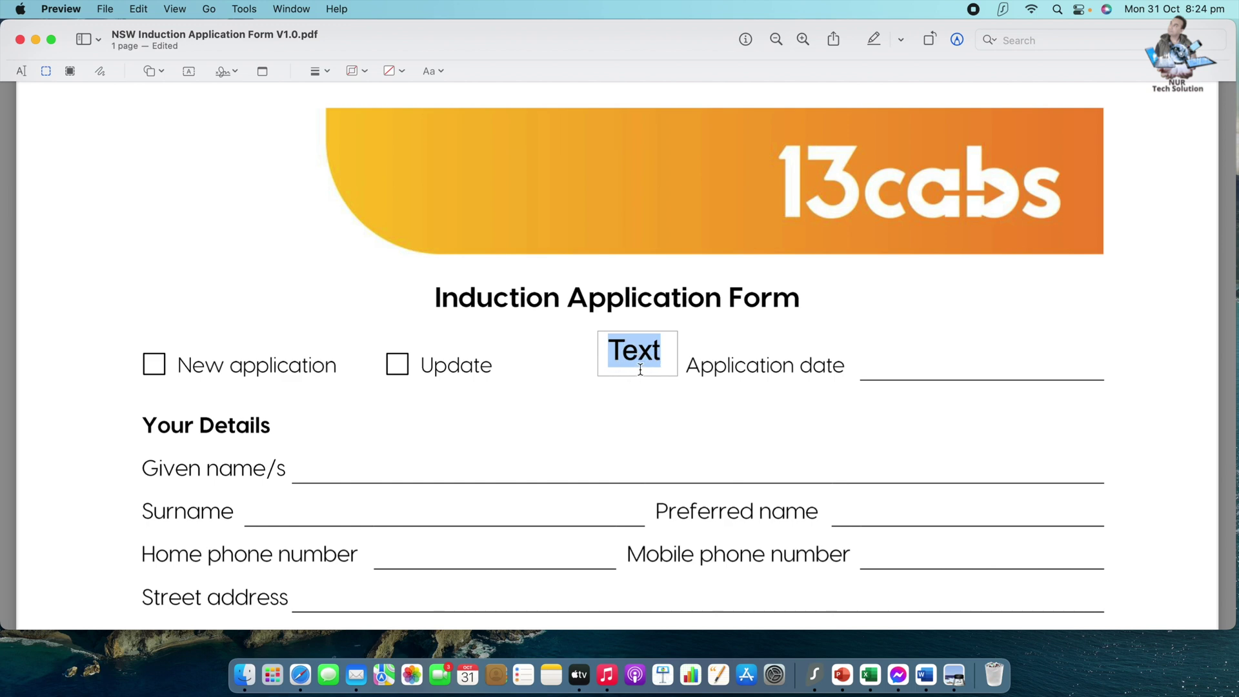
{"action": "type", "text": "X"}
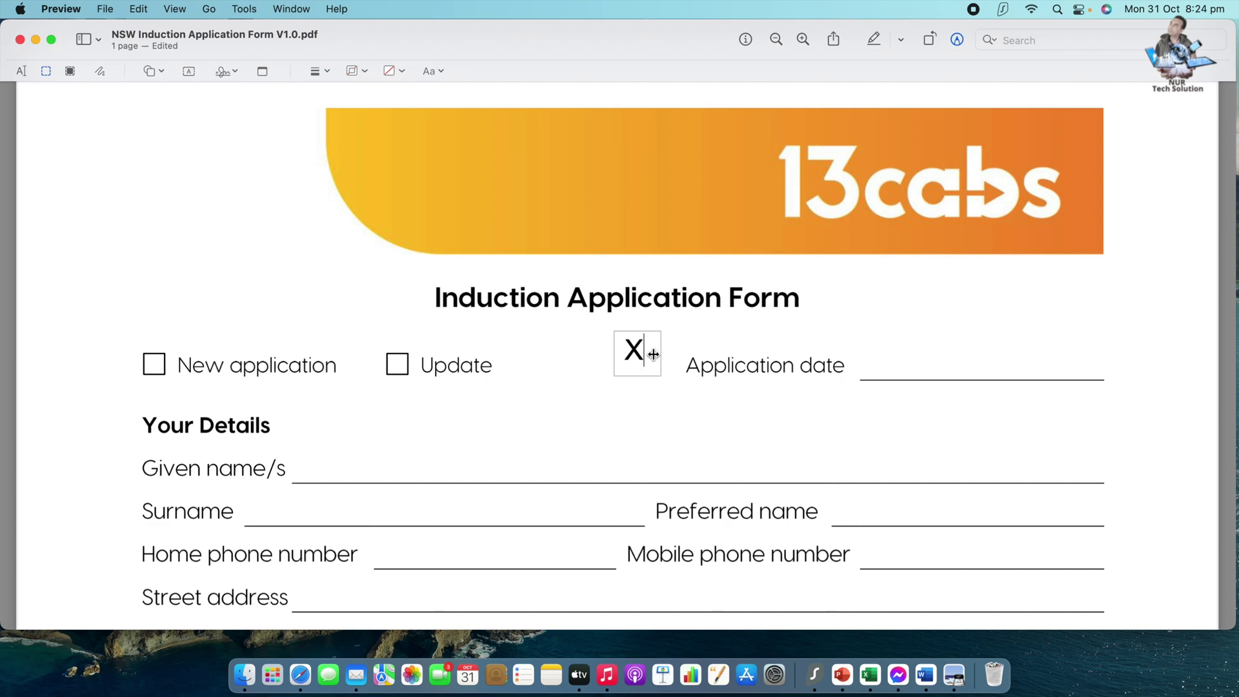
{"action": "left_click", "coordinate": [683, 338]}
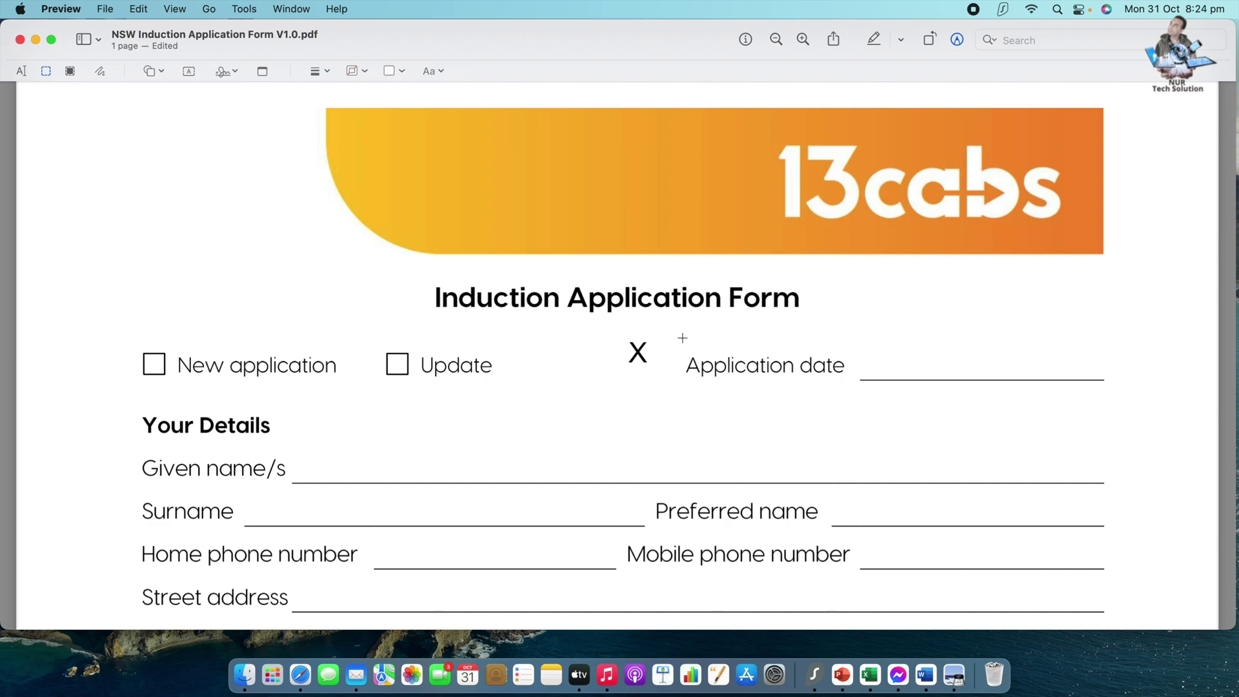
{"action": "mouse_move", "coordinate": [638, 352]}
{"action": "left_mouse_down"}
{"action": "mouse_move", "coordinate": [404, 382]}
{"action": "mouse_move", "coordinate": [156, 381]}
{"action": "mouse_move", "coordinate": [159, 362]}
{"action": "left_mouse_up"}
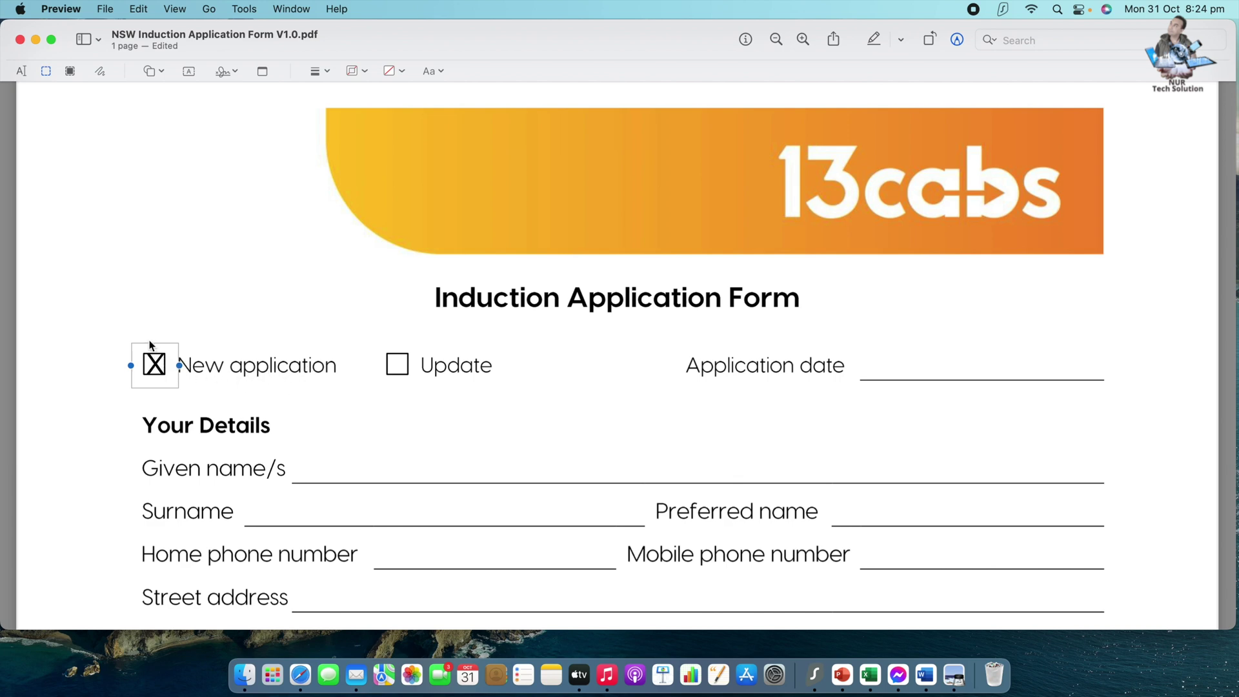
{"action": "left_click", "coordinate": [441, 71]}
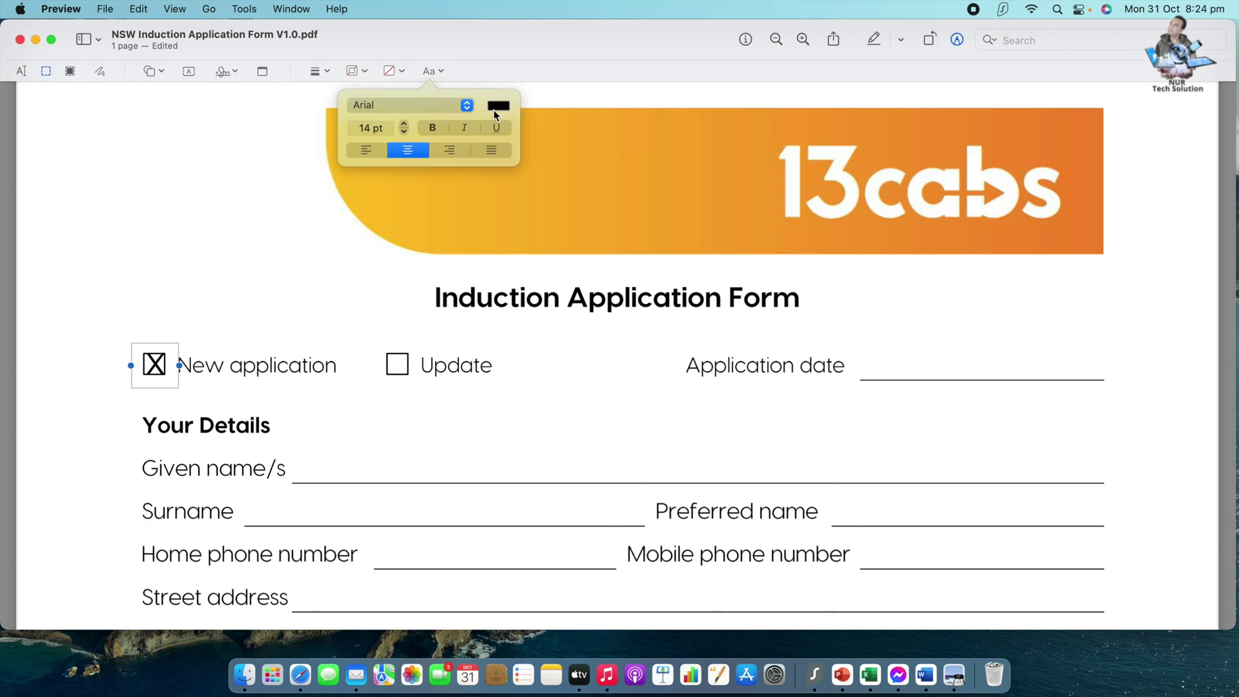
{"action": "left_click", "coordinate": [404, 124]}
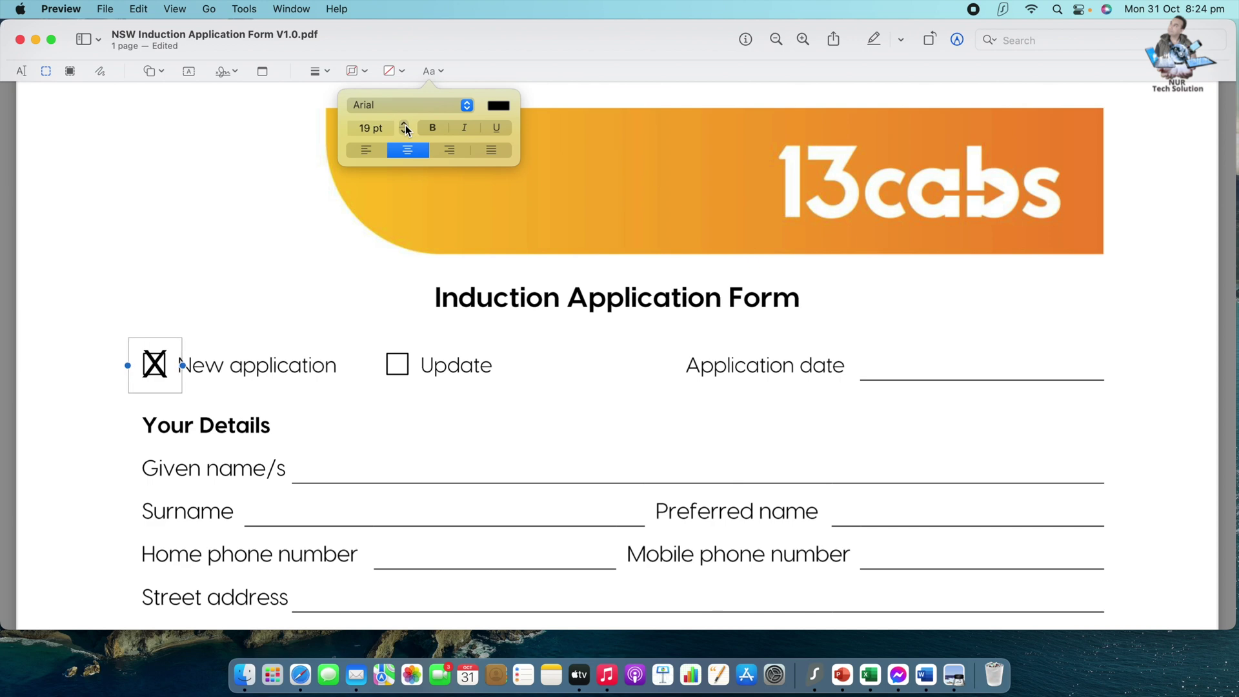
{"action": "left_click", "coordinate": [405, 125]}
{"action": "left_click", "coordinate": [405, 125]}
{"action": "left_click", "coordinate": [405, 124]}
{"action": "left_click", "coordinate": [405, 133]}
{"action": "left_click", "coordinate": [405, 131]}
{"action": "left_click", "coordinate": [405, 132]}
{"action": "left_click", "coordinate": [405, 132]}
{"action": "left_click", "coordinate": [405, 132]}
{"action": "left_click", "coordinate": [405, 132]}
{"action": "left_click", "coordinate": [405, 132]}
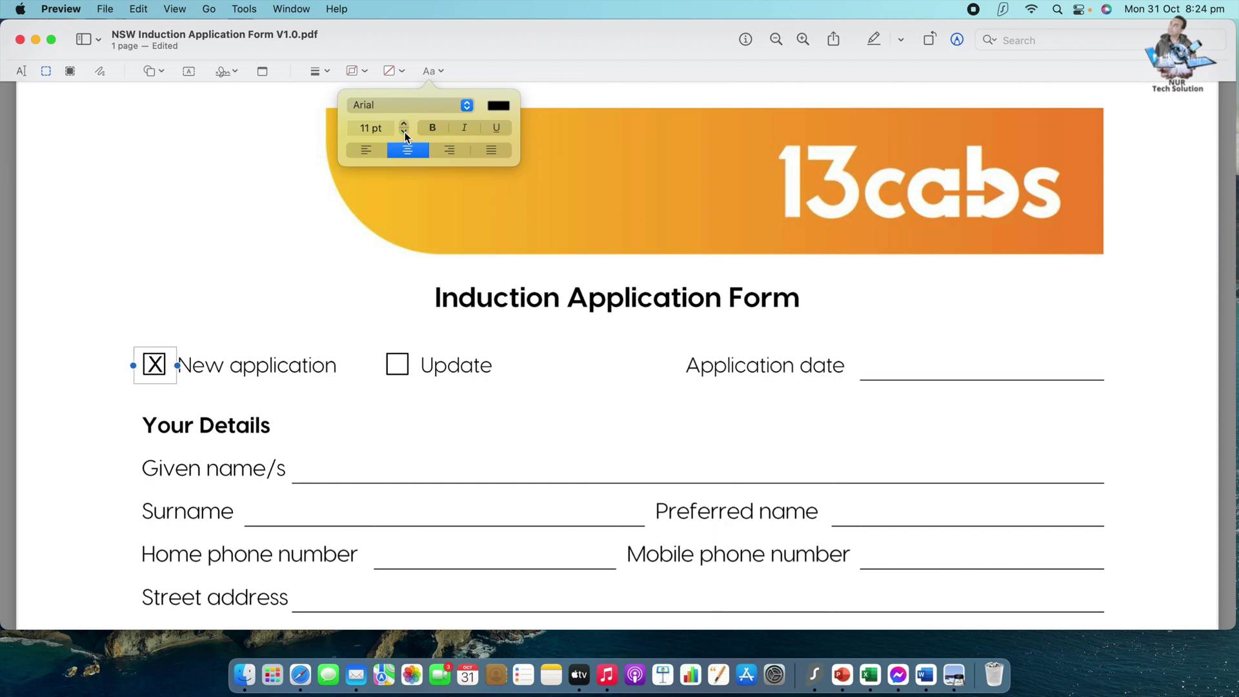
{"action": "left_click", "coordinate": [404, 125]}
{"action": "left_click", "coordinate": [467, 109]}
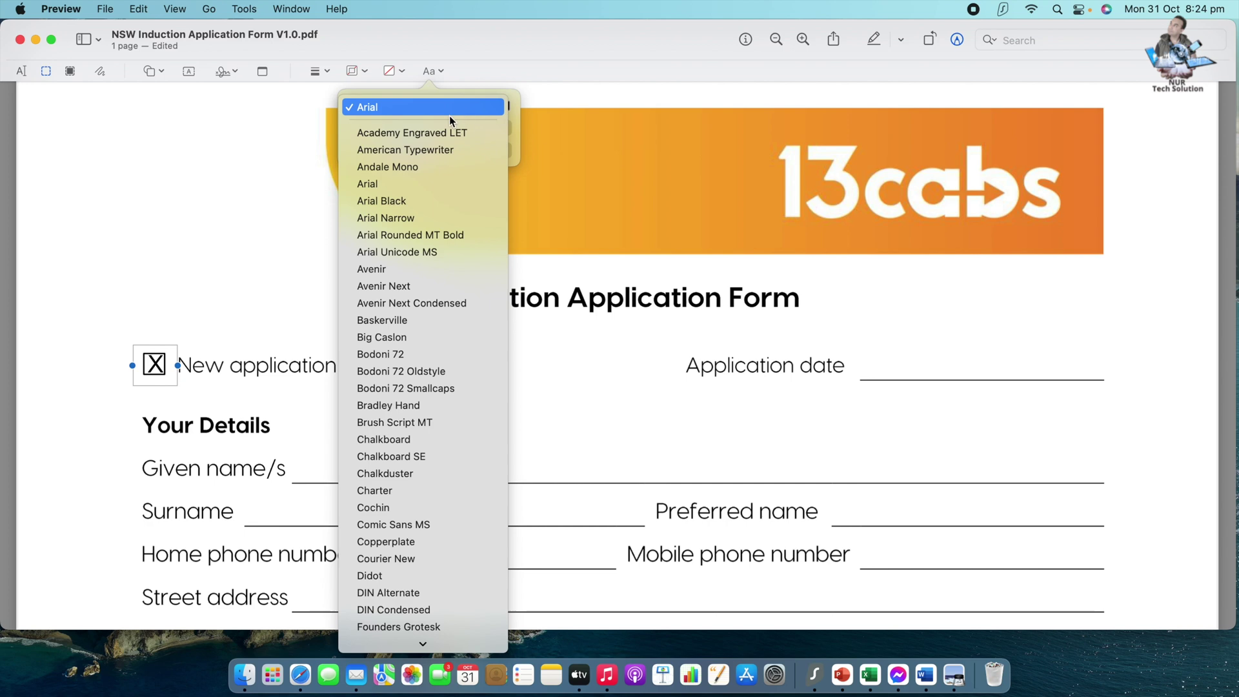
{"action": "scroll", "coordinate": [409, 400], "scroll_direction": "down", "scroll_amount": 8}
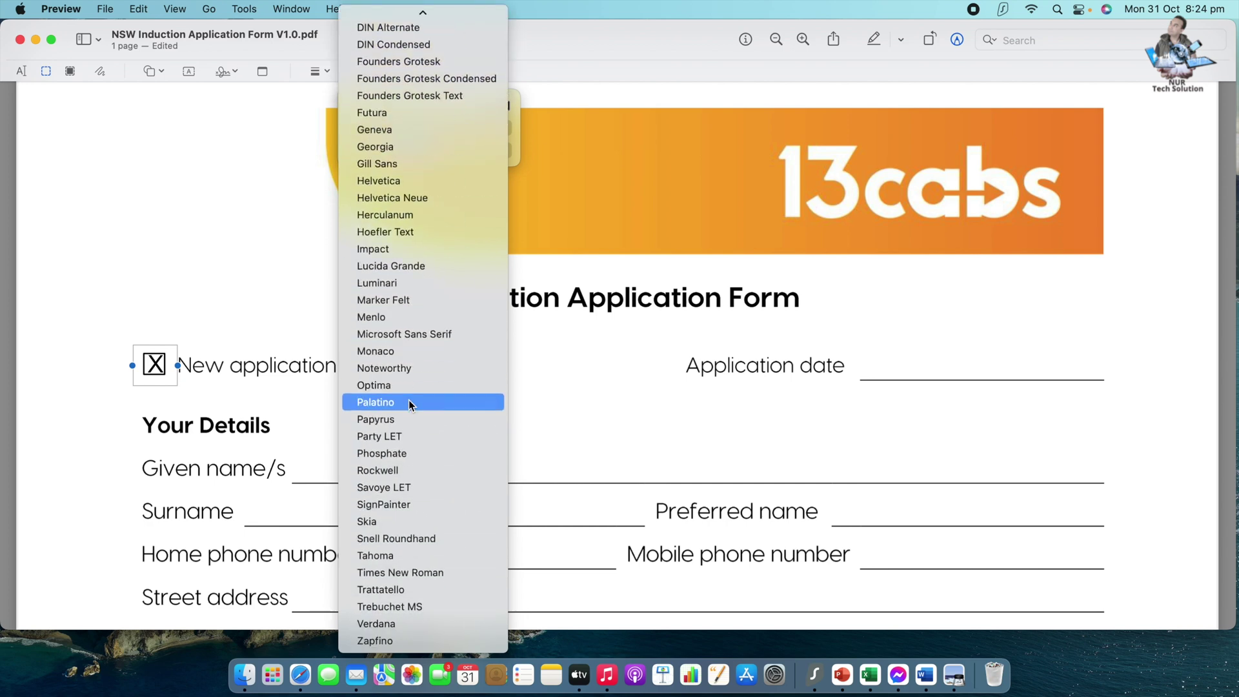
{"action": "scroll", "coordinate": [409, 401], "scroll_direction": "up", "scroll_amount": 10}
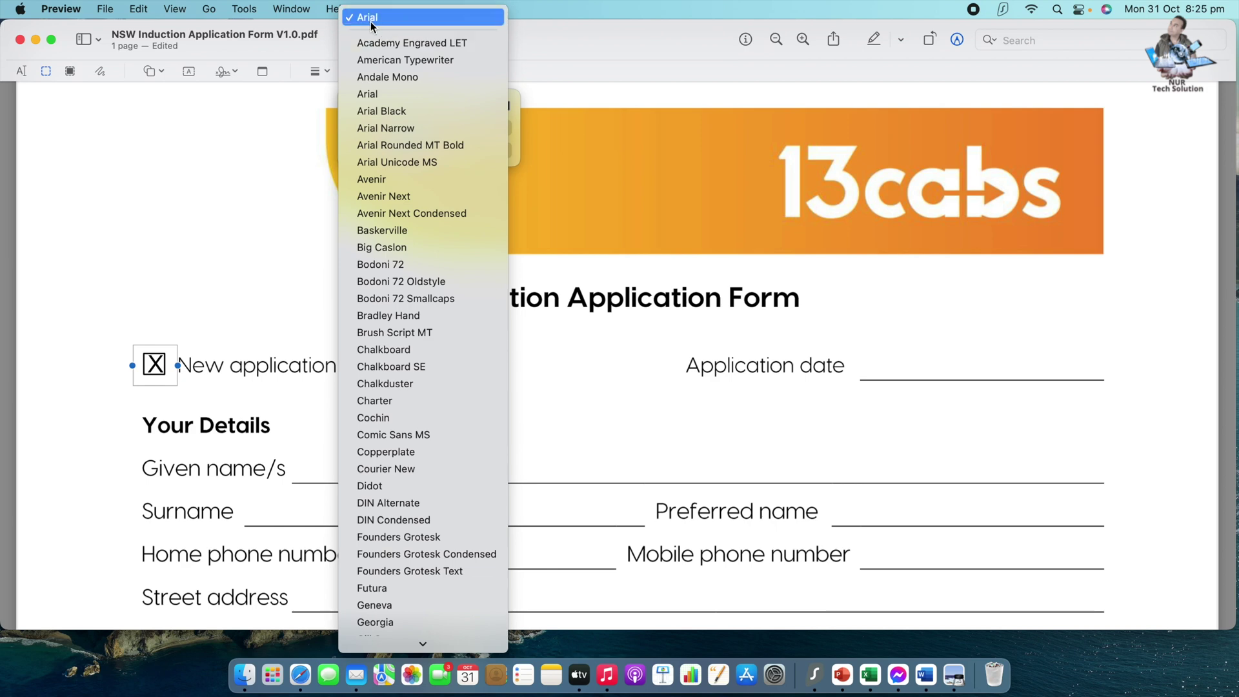
{"action": "left_click", "coordinate": [574, 95]}
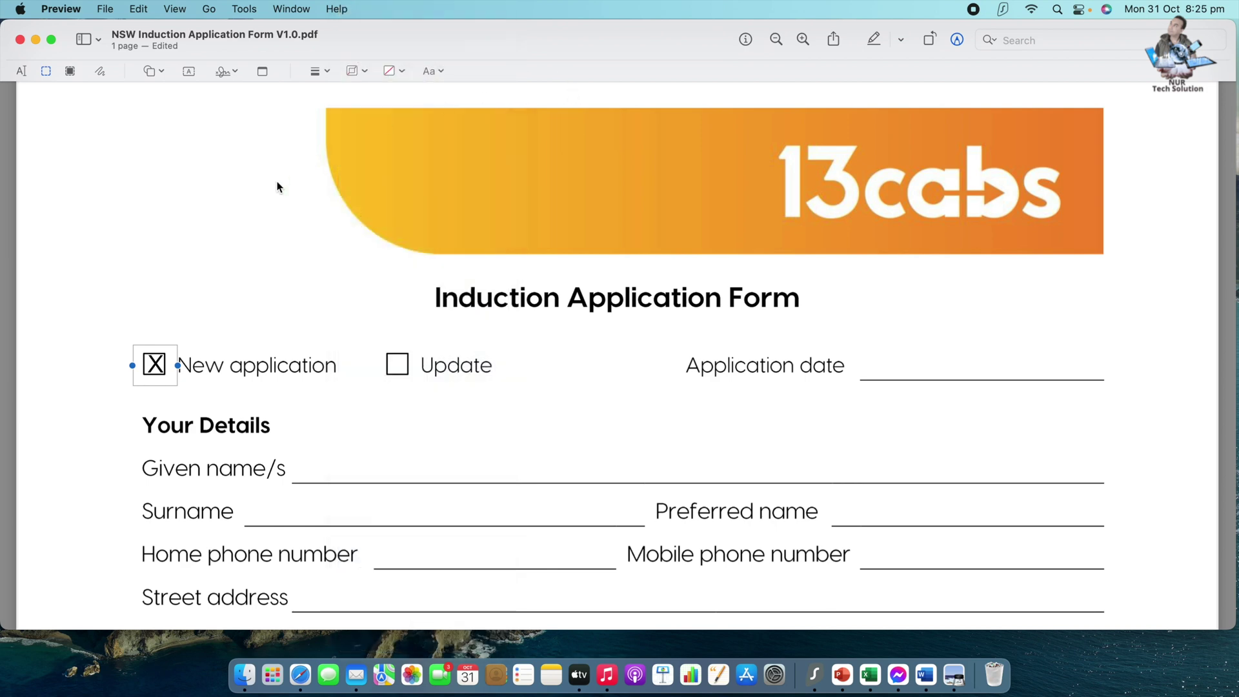
- Centre the X mark inside the New application box
{"action": "left_click_drag", "start_coordinate": [158, 351], "coordinate": [155, 352]}
{"action": "left_click", "coordinate": [432, 432]}
{"action": "scroll", "coordinate": [339, 441], "scroll_direction": "down", "scroll_amount": 1}
{"action": "scroll", "coordinate": [188, 390], "scroll_direction": "down", "scroll_amount": 2}
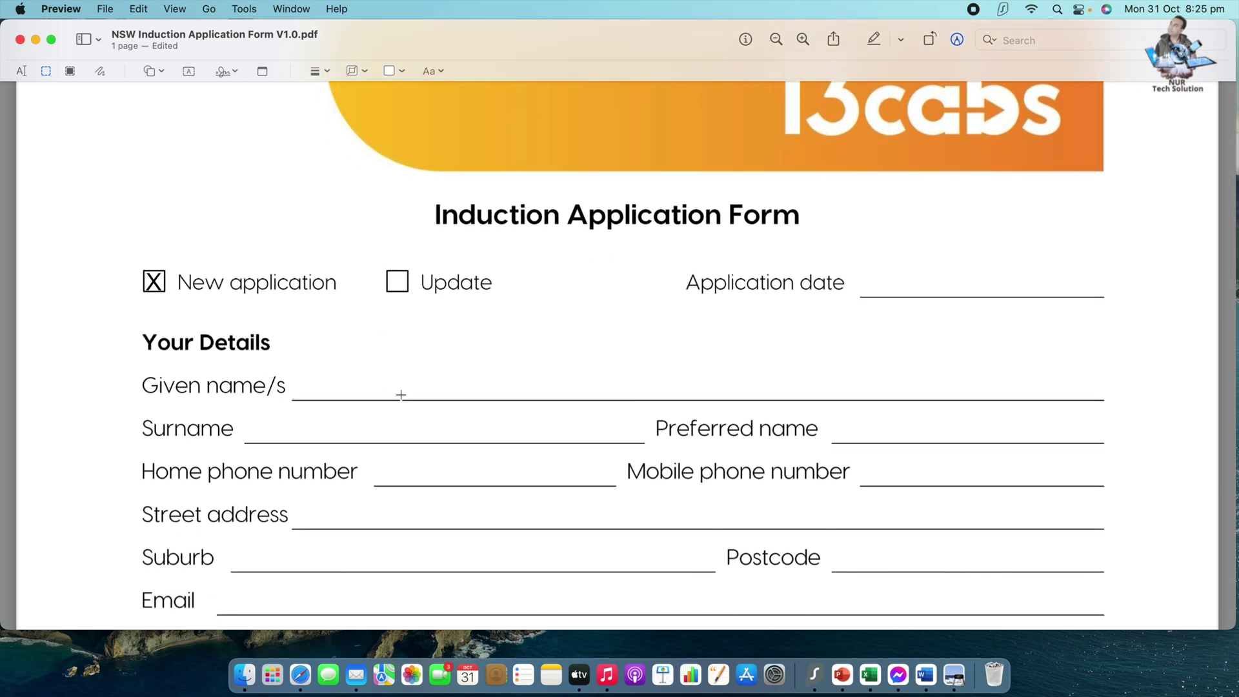
- Add a text box with the applicant's given name on the Given name/s line
{"action": "left_click", "coordinate": [187, 73]}
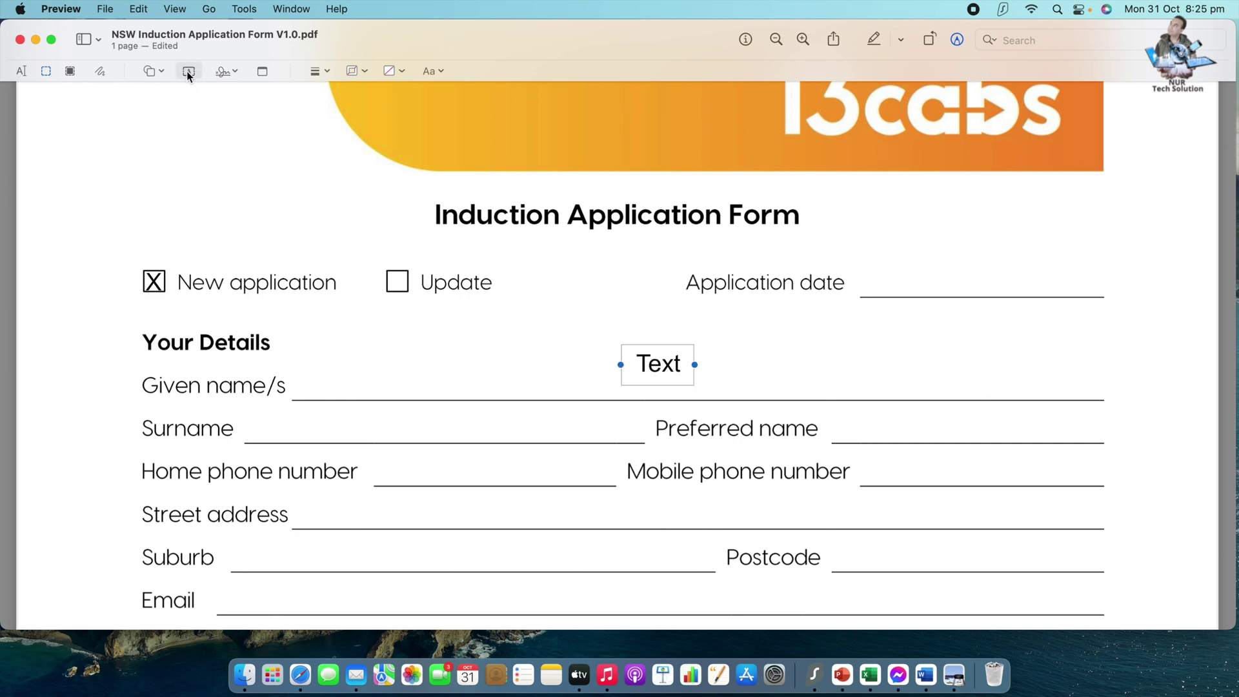
{"action": "left_click_drag", "start_coordinate": [657, 350], "coordinate": [350, 366]}
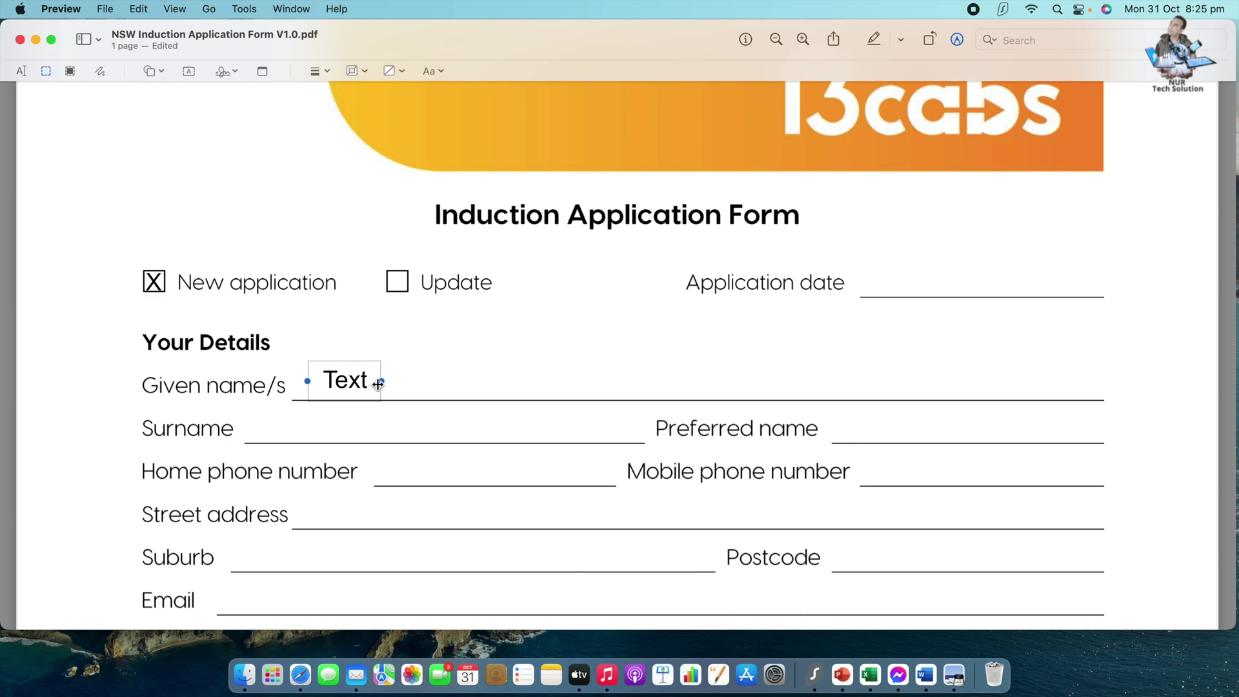
{"action": "double_click", "coordinate": [366, 381]}
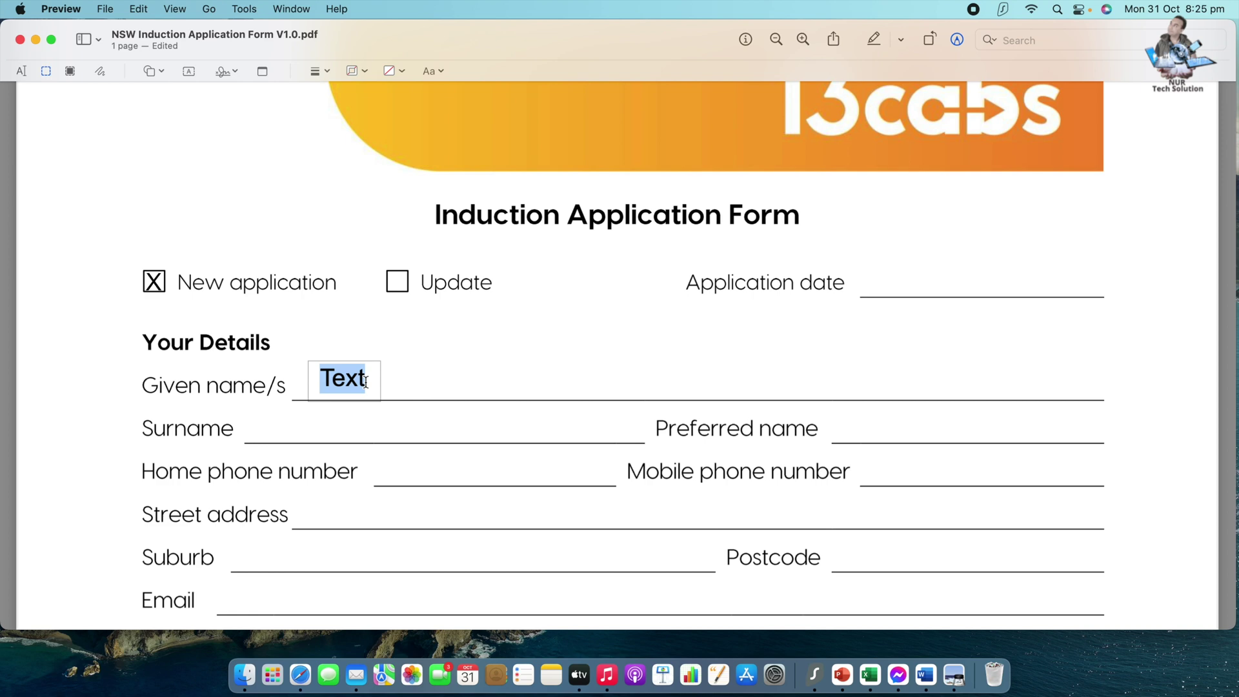
{"action": "left_click", "coordinate": [506, 368]}
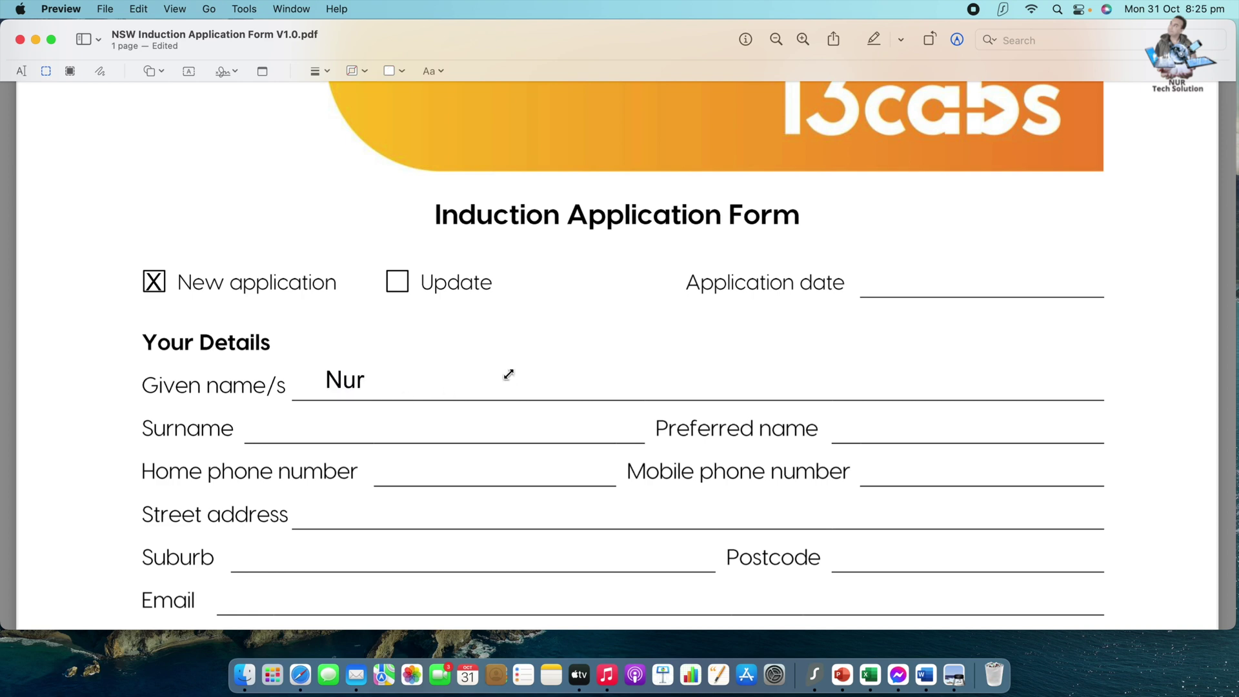
- Add a text box with the applicant's surname on the Surname line
{"action": "left_click", "coordinate": [191, 72]}
{"action": "left_click_drag", "start_coordinate": [677, 377], "coordinate": [317, 424]}
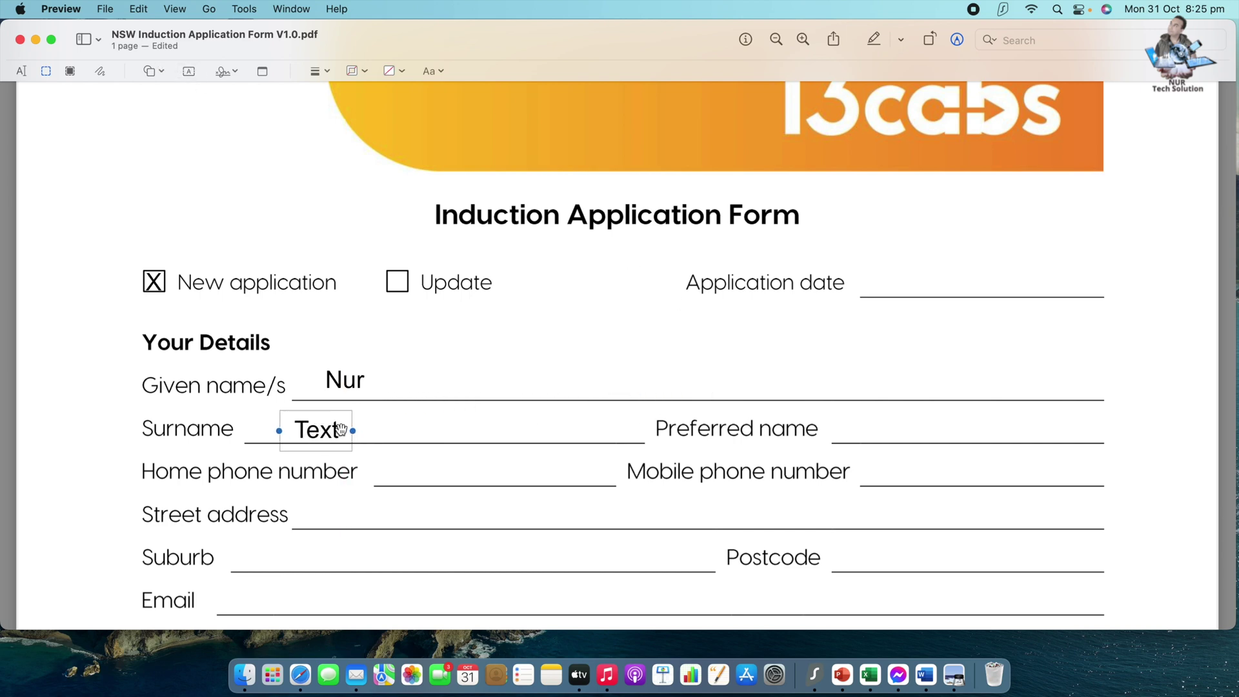
{"action": "double_click", "coordinate": [336, 429]}
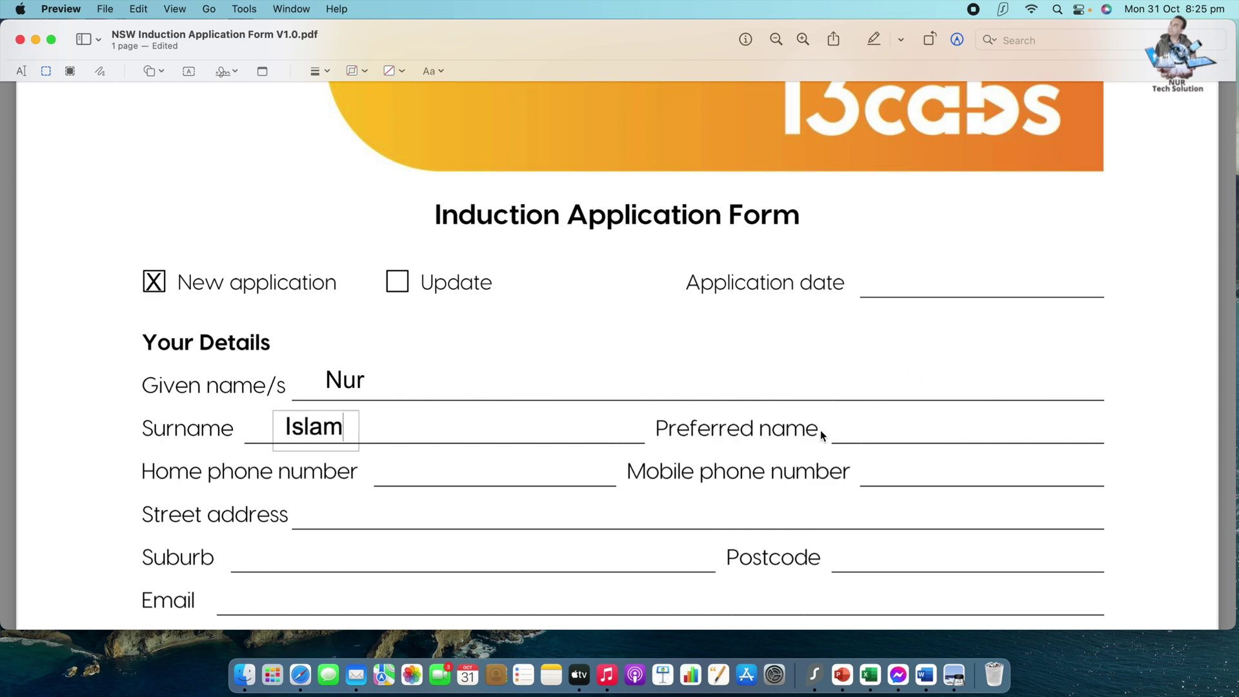
{"action": "scroll", "coordinate": [769, 428], "scroll_direction": "down", "scroll_amount": 2}
{"action": "left_click", "coordinate": [870, 383]}
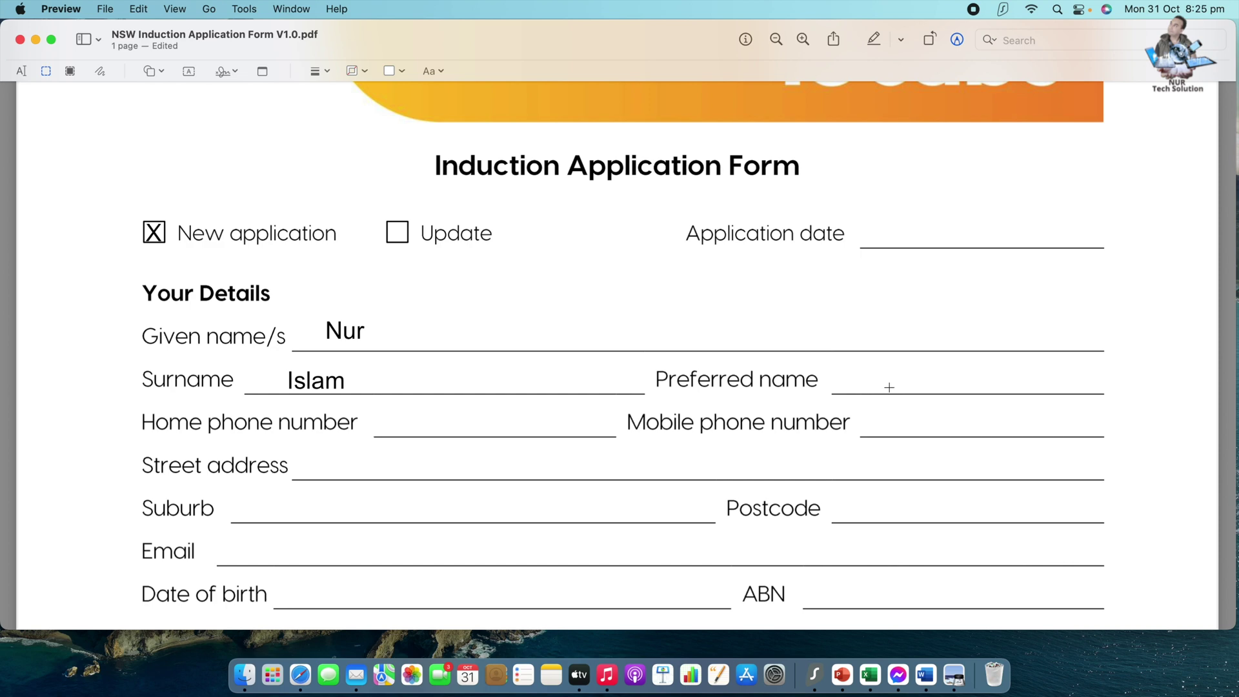
{"action": "scroll", "coordinate": [493, 404], "scroll_direction": "down", "scroll_amount": 2}
- Add the applicant's mobile number beside Mobile phone number, widened to fit one line
{"action": "left_click", "coordinate": [884, 380]}
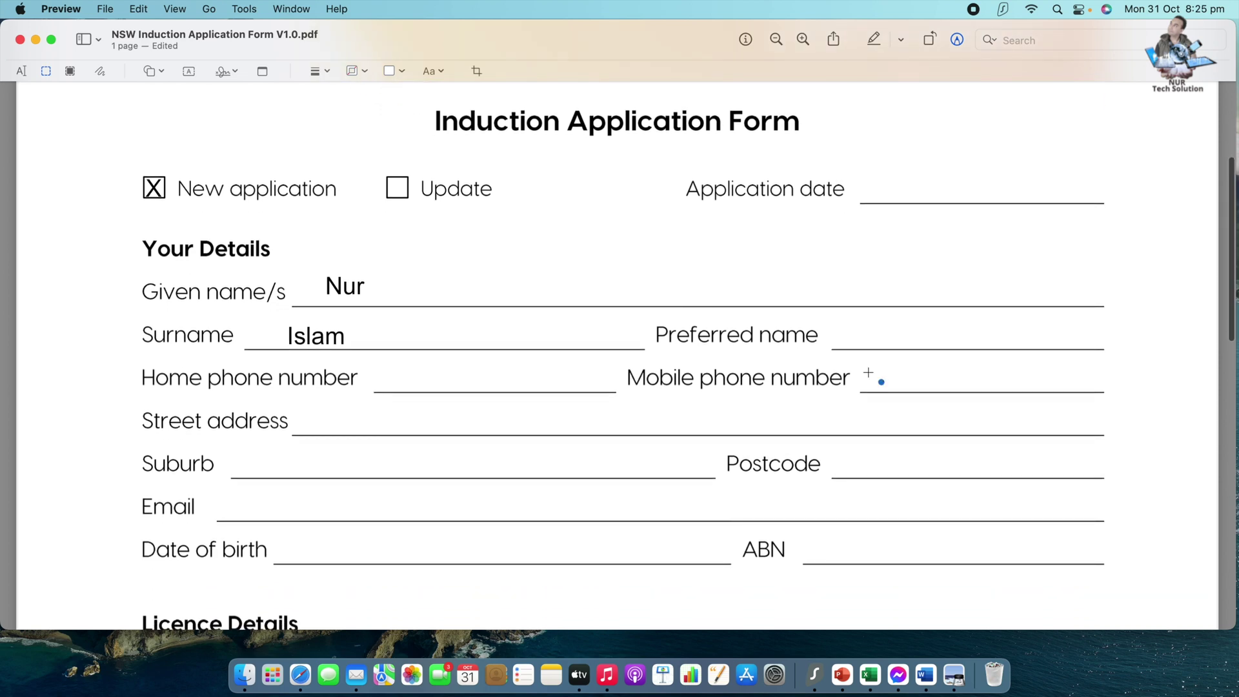
{"action": "left_click", "coordinate": [189, 71]}
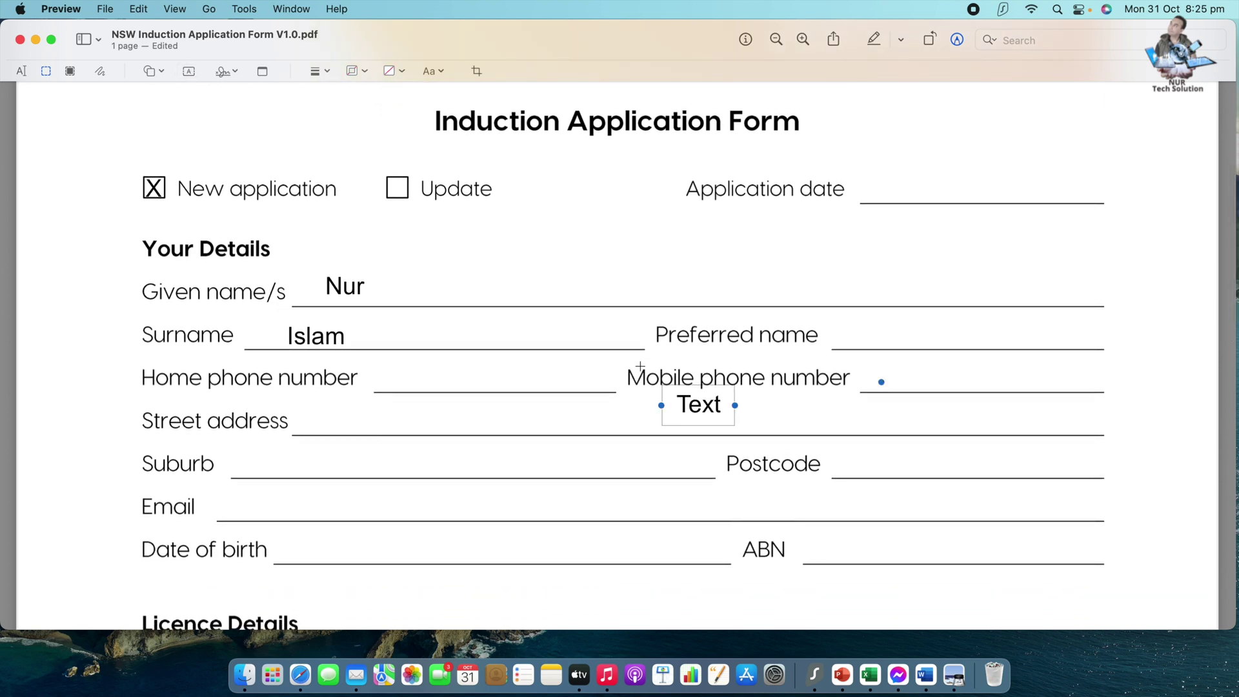
{"action": "left_click_drag", "start_coordinate": [694, 412], "coordinate": [914, 384]}
{"action": "double_click", "coordinate": [935, 386]}
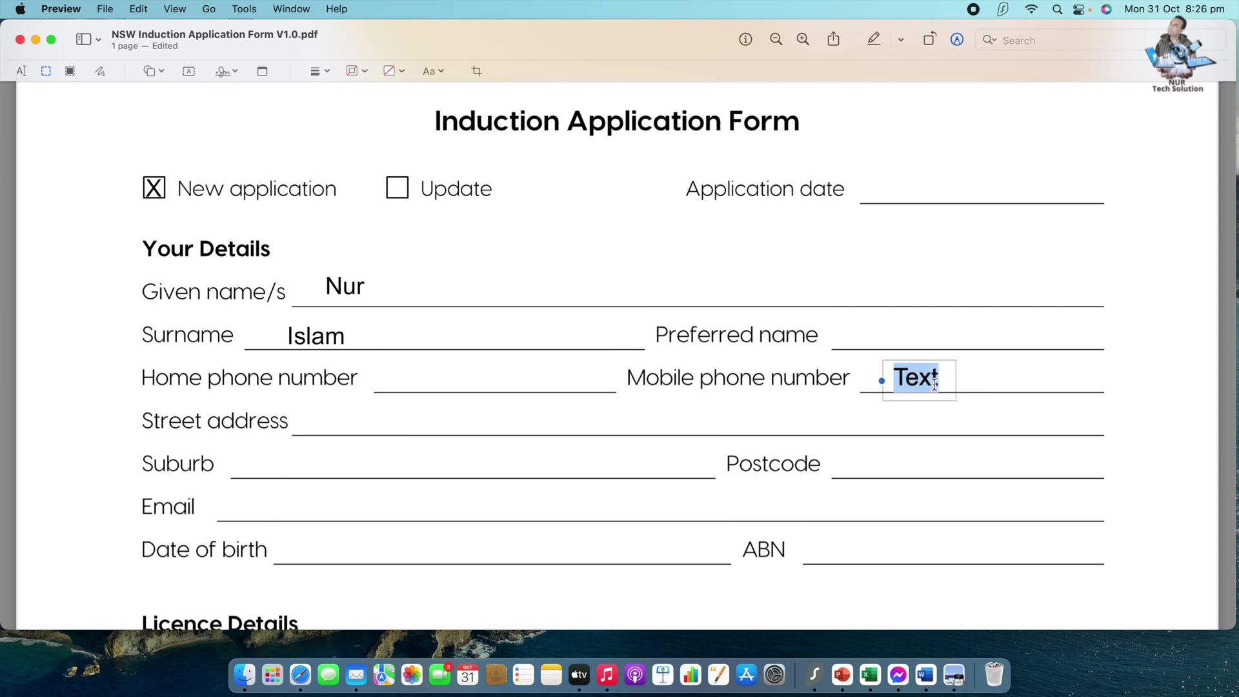
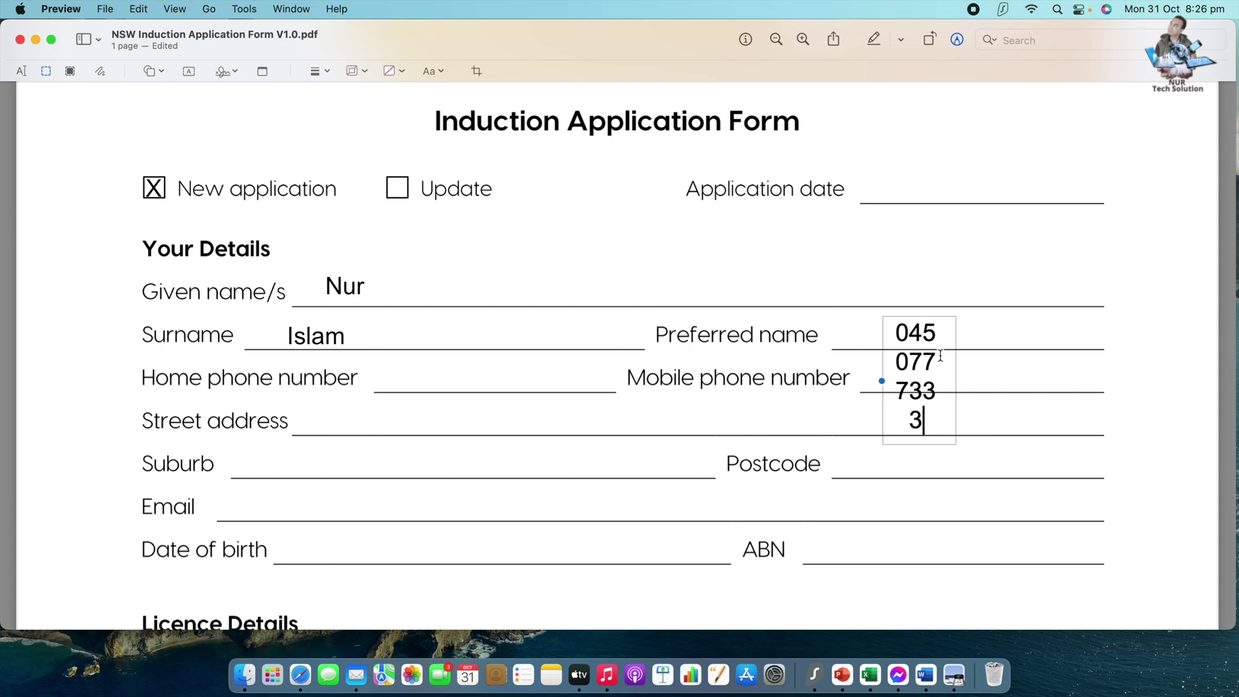
{"action": "left_click_drag", "start_coordinate": [956, 381], "coordinate": [997, 382]}
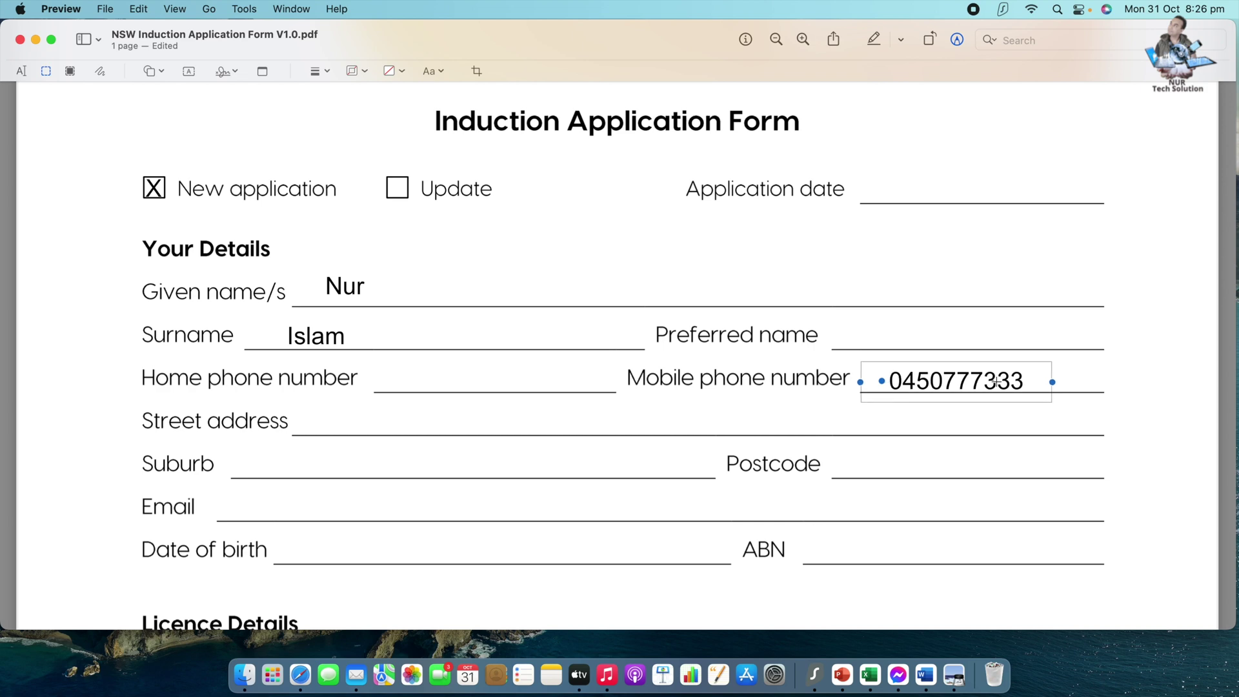
{"action": "left_click", "coordinate": [980, 322]}
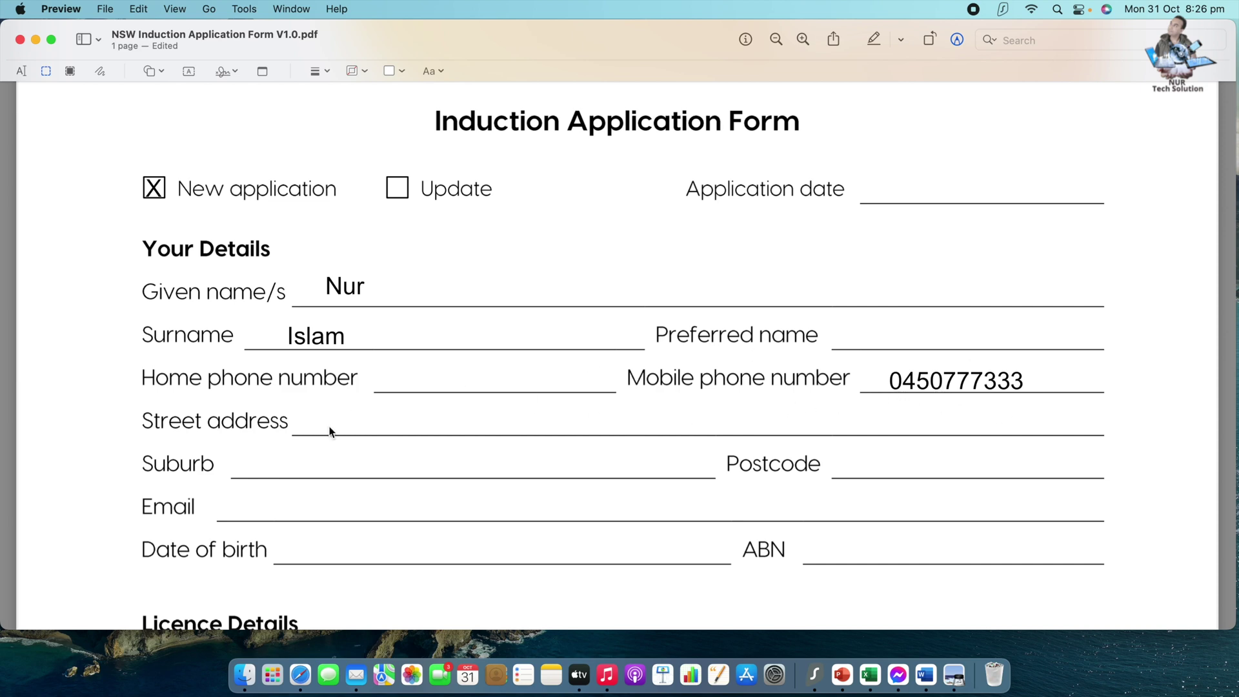
{"action": "scroll", "coordinate": [360, 428], "scroll_direction": "down", "scroll_amount": 15}
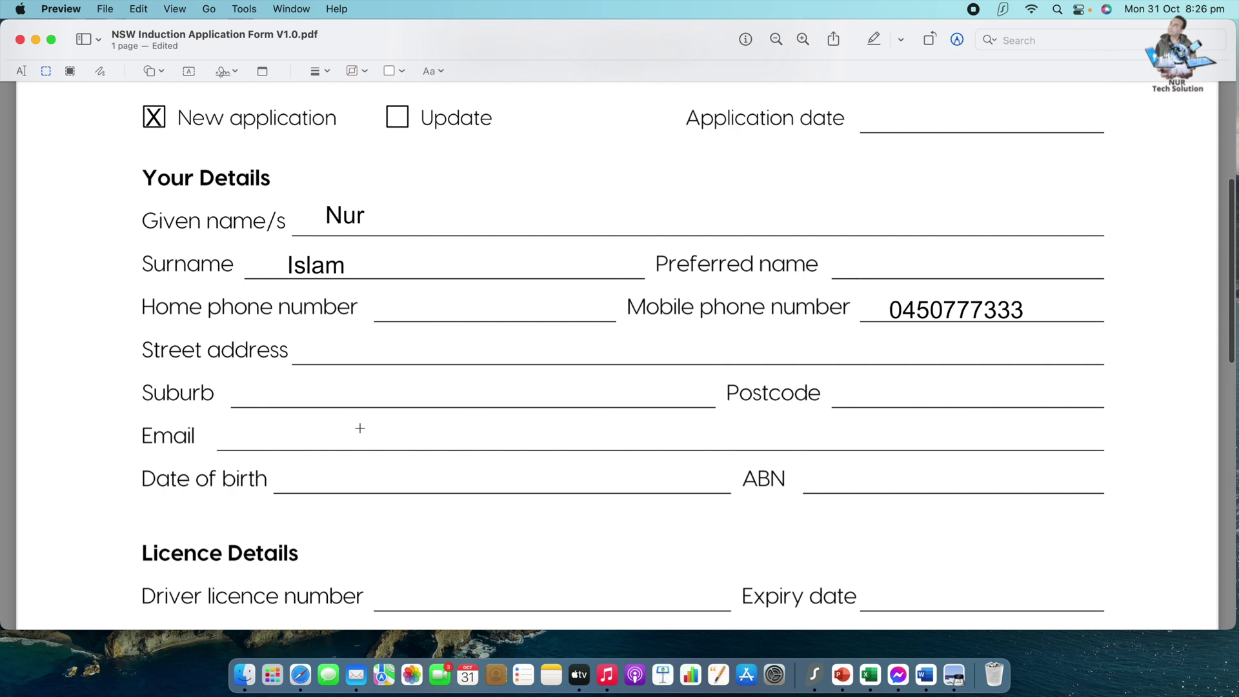
- Scroll to the Driver's signature section and briefly select the existing signature
{"action": "scroll", "coordinate": [360, 428], "scroll_direction": "down", "scroll_amount": 10}
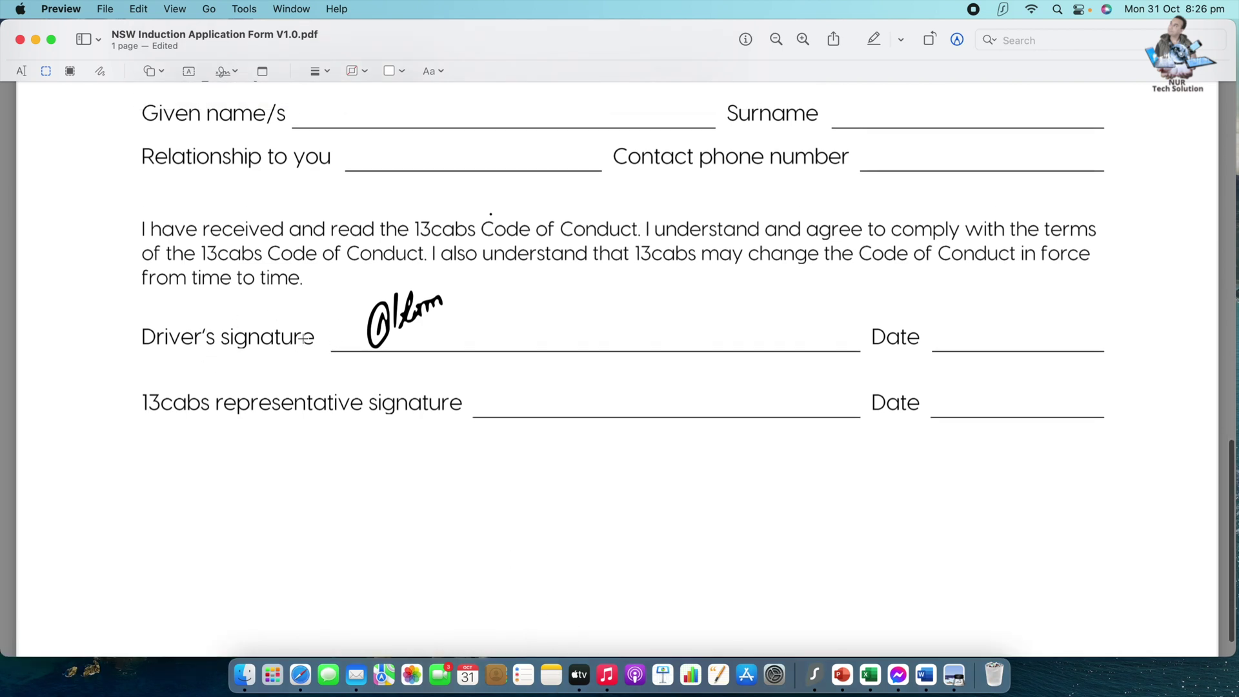
{"action": "left_click", "coordinate": [386, 330]}
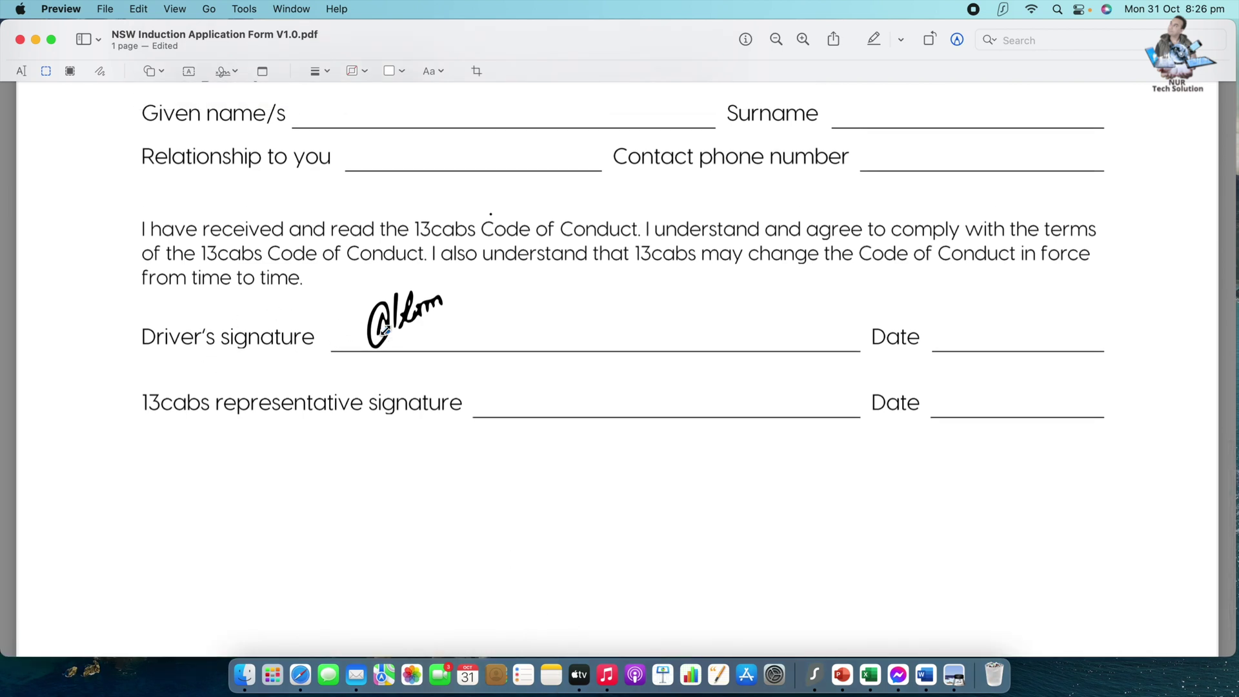
{"action": "left_click", "coordinate": [403, 316]}
- Capture a new signature from paper with the camera and save it to the signature list
{"action": "left_click", "coordinate": [235, 70]}
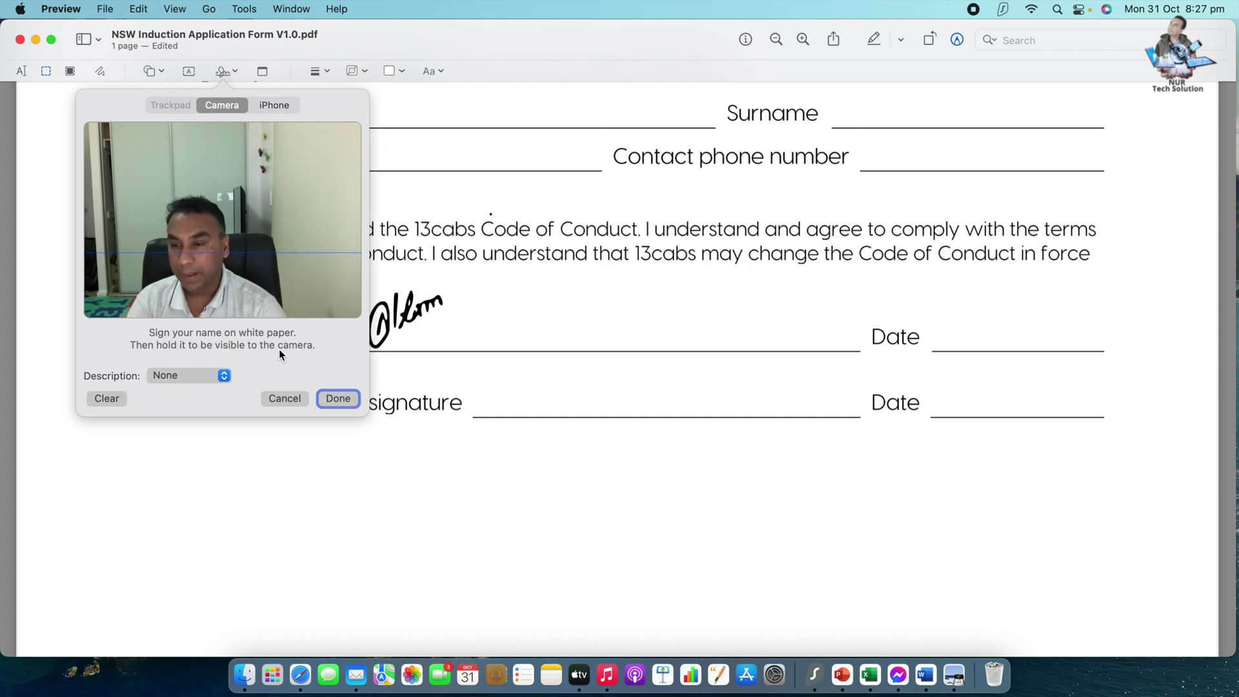
{"action": "left_click", "coordinate": [222, 376]}
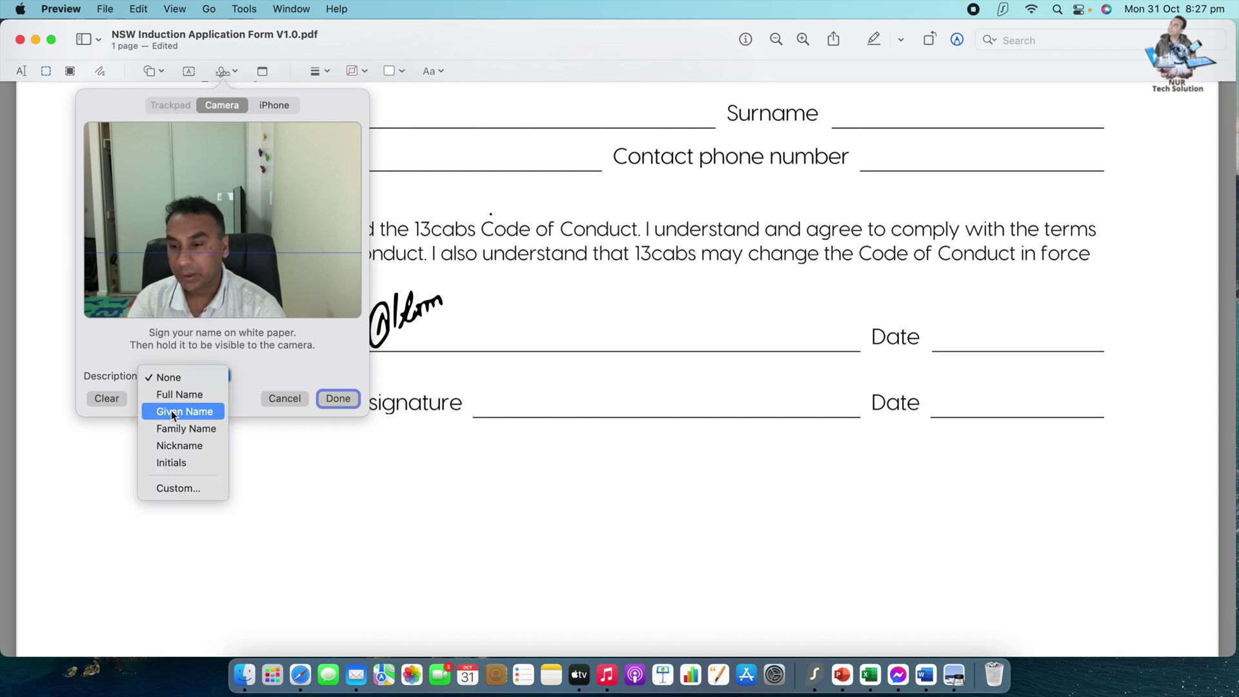
{"action": "left_click", "coordinate": [184, 489]}
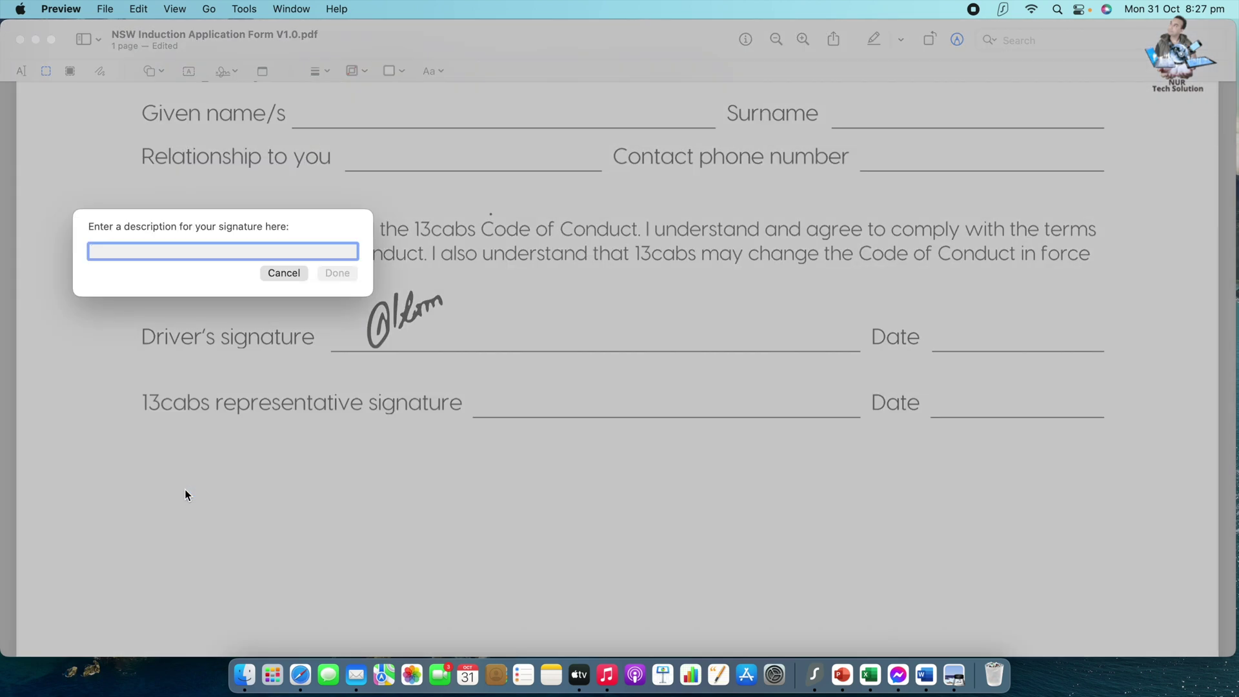
{"action": "left_click", "coordinate": [284, 273]}
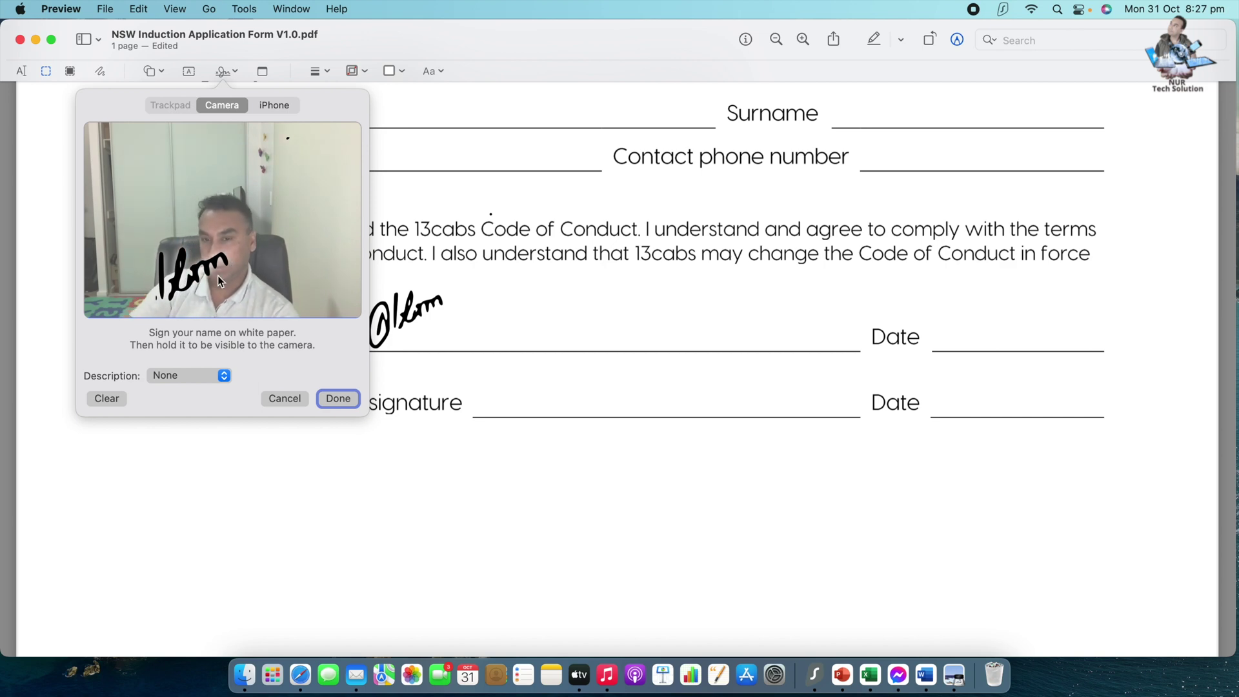
{"action": "left_click", "coordinate": [346, 400]}
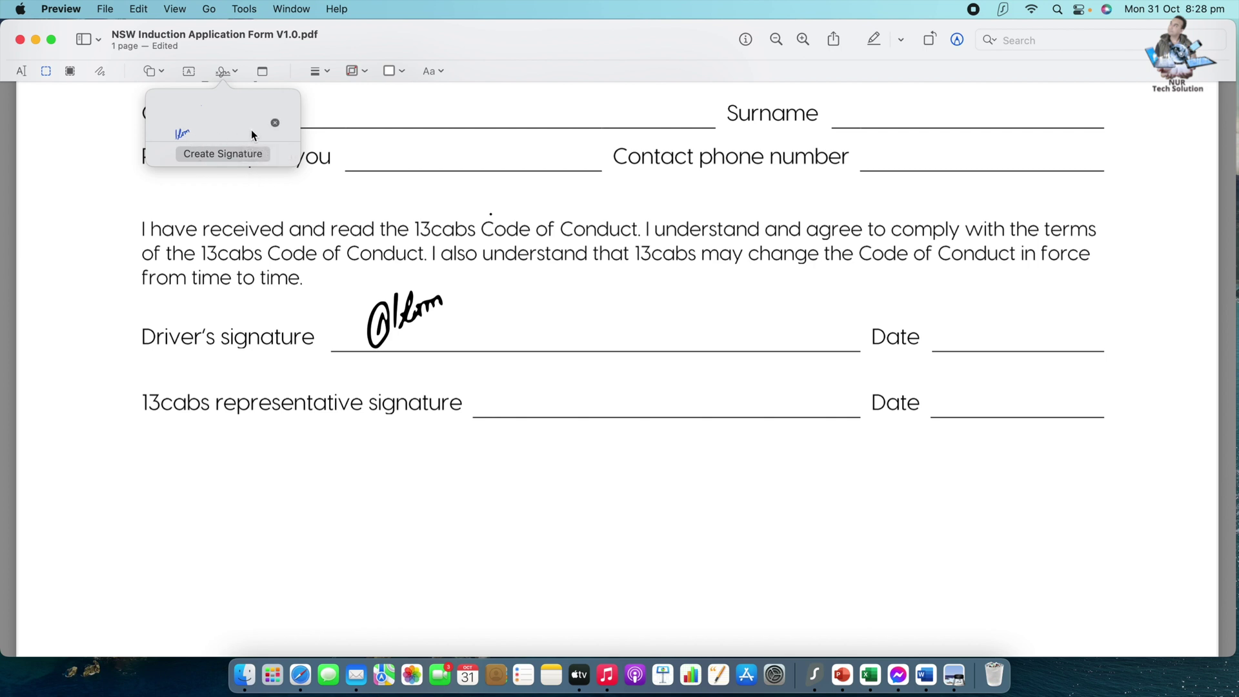
- Dismiss the signature list and zoom to fit the whole form page
{"action": "left_click", "coordinate": [635, 346]}
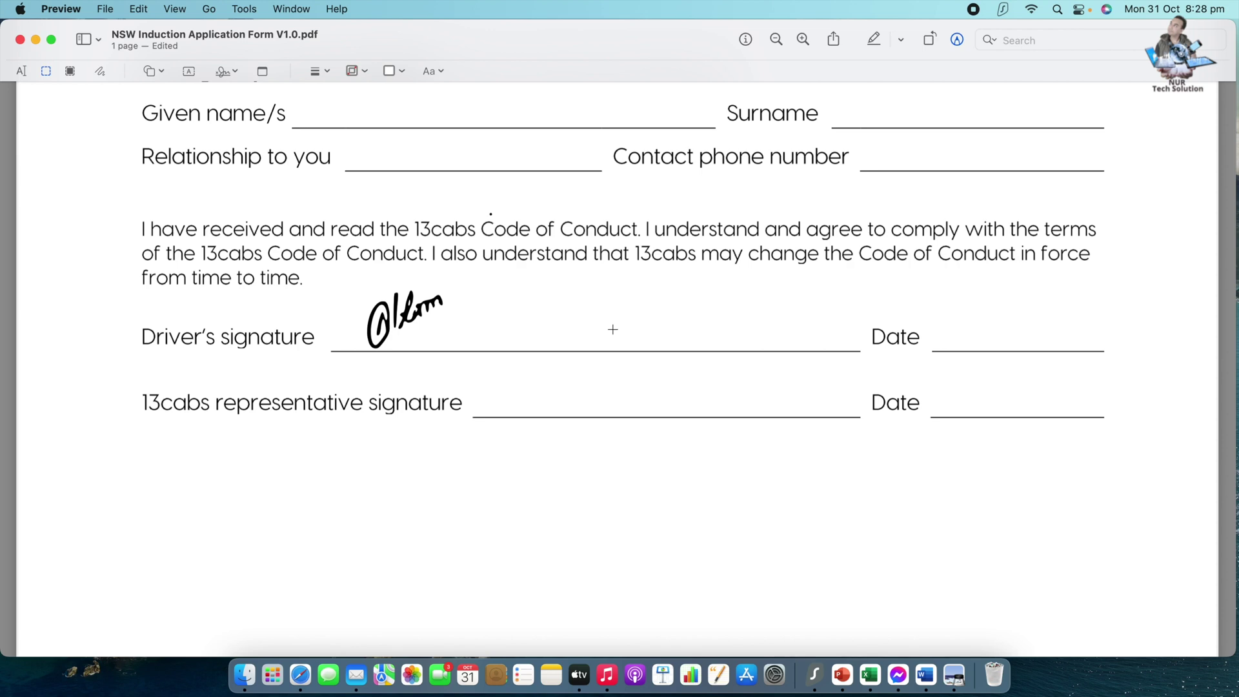
{"action": "scroll", "coordinate": [573, 353], "scroll_direction": "up", "scroll_amount": 3}
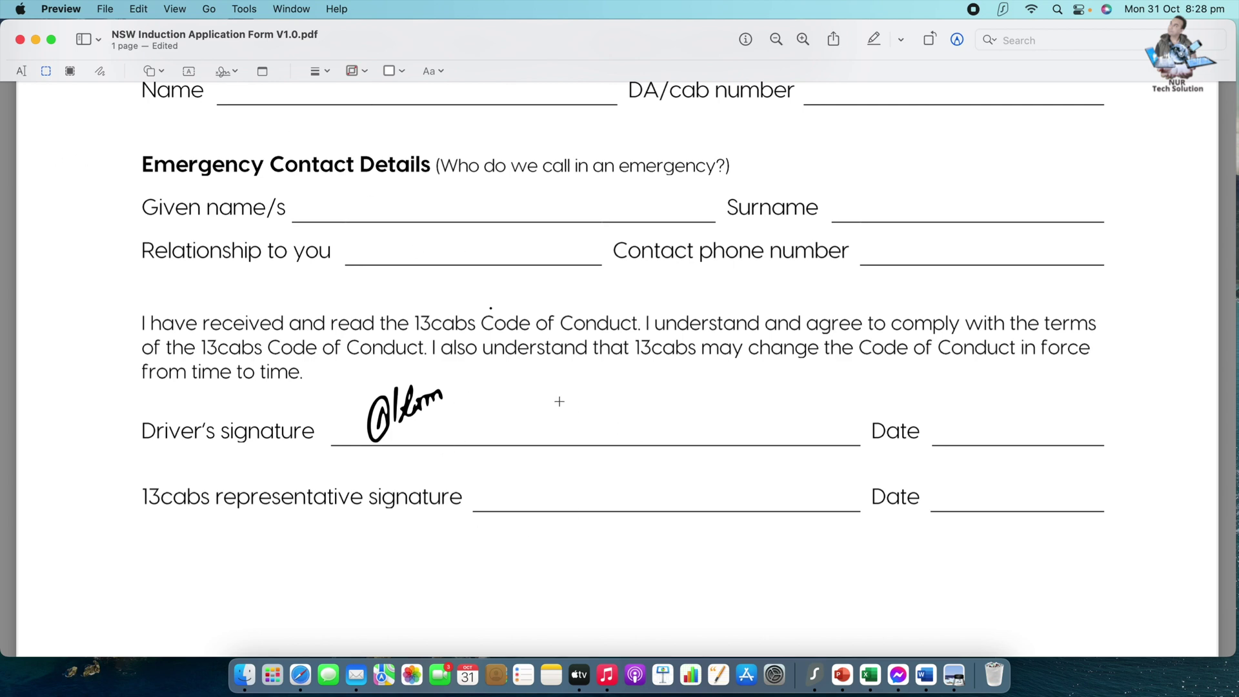
{"action": "key", "text": "super+9"}
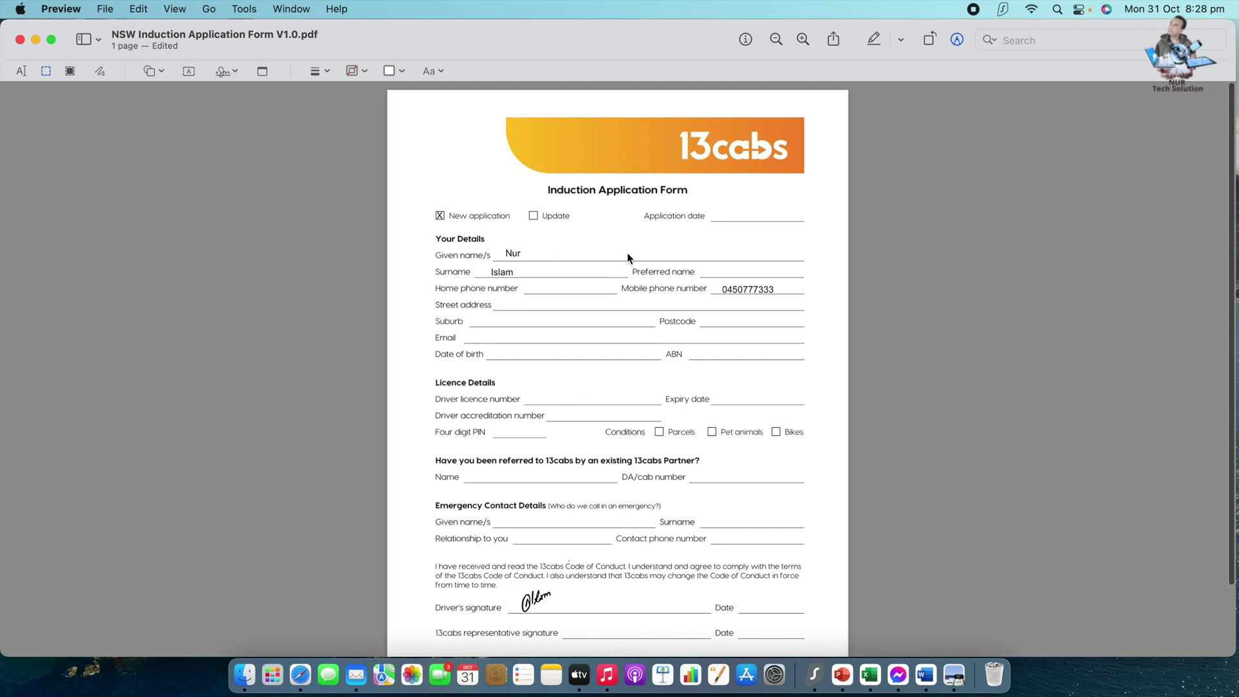
- Export the form as a PDF named 13cabs to the Desktop
{"action": "left_click", "coordinate": [113, 9]}
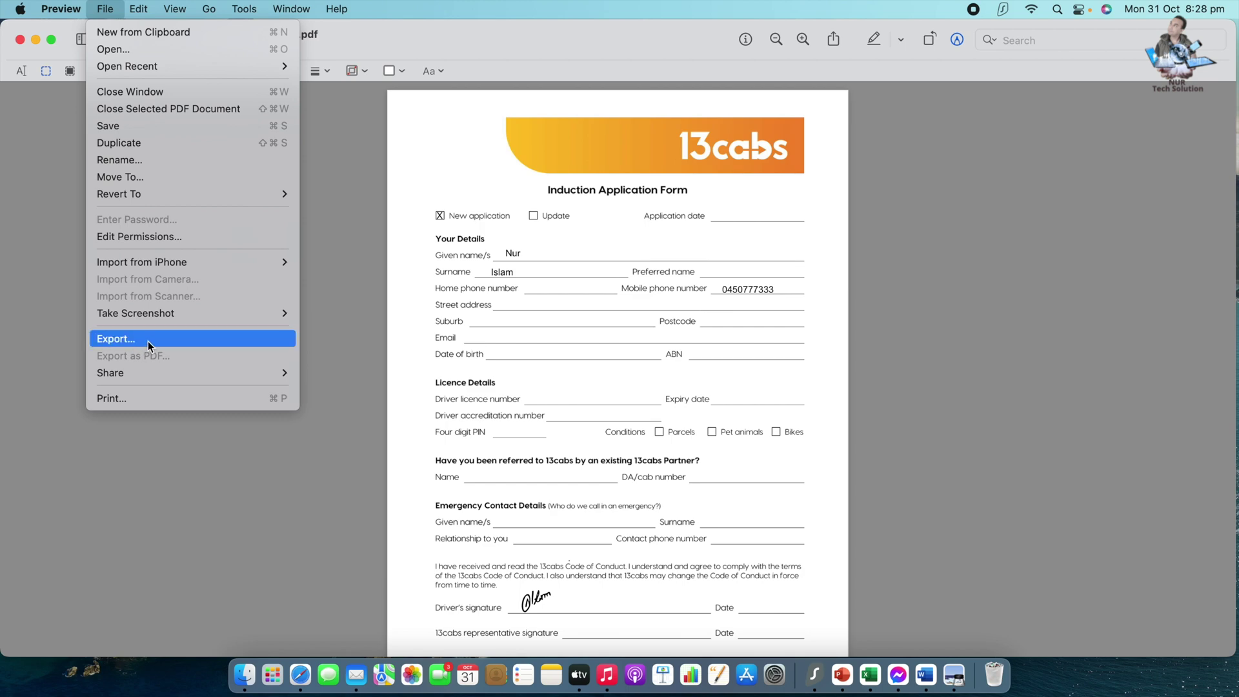
{"action": "left_click", "coordinate": [148, 342]}
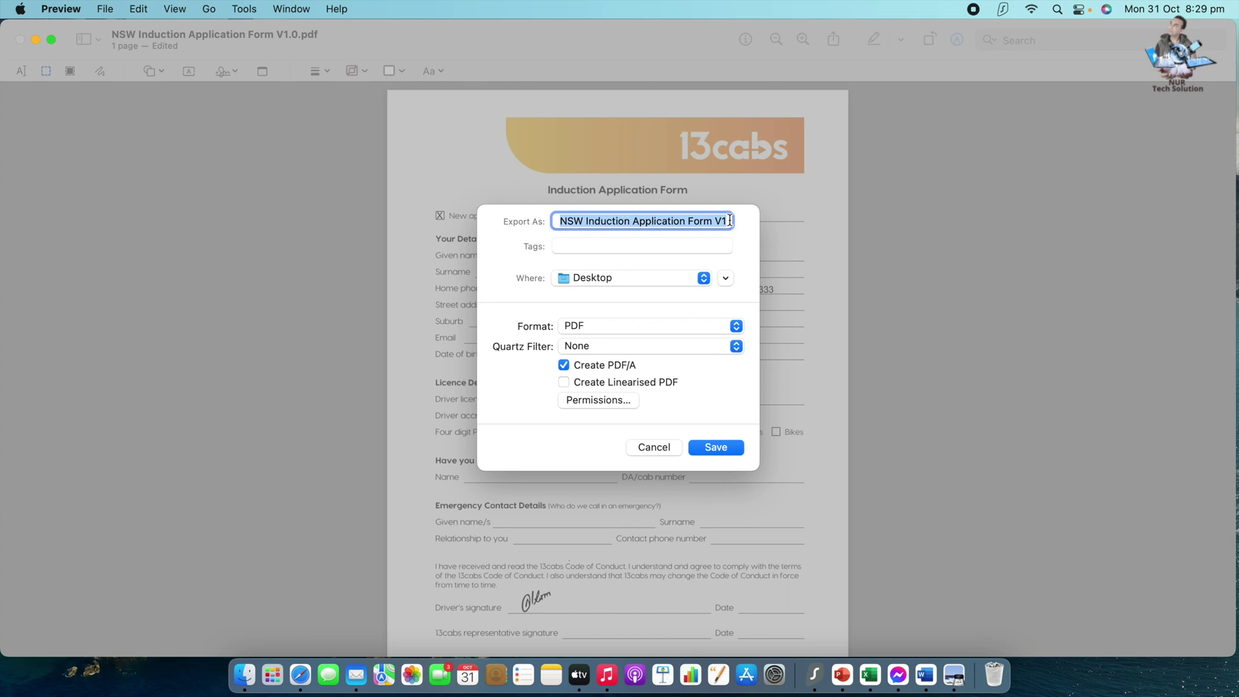
{"action": "key", "text": "BackSpace"}
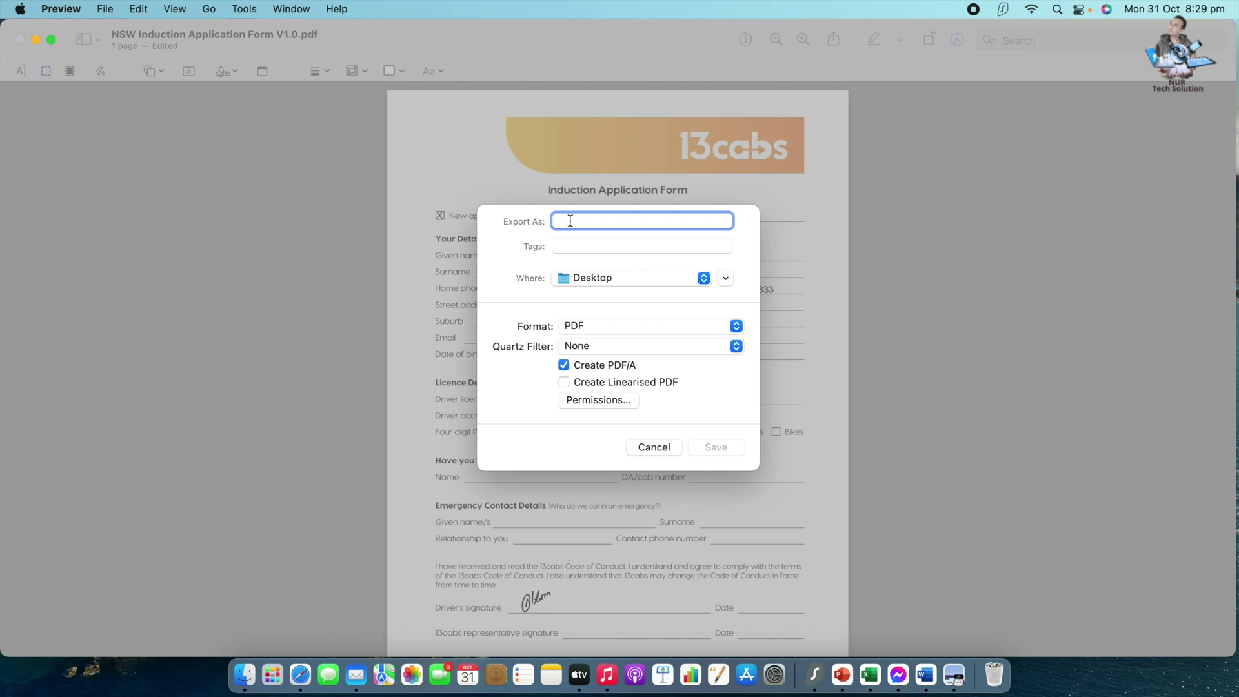
{"action": "type", "text": "13cabs"}
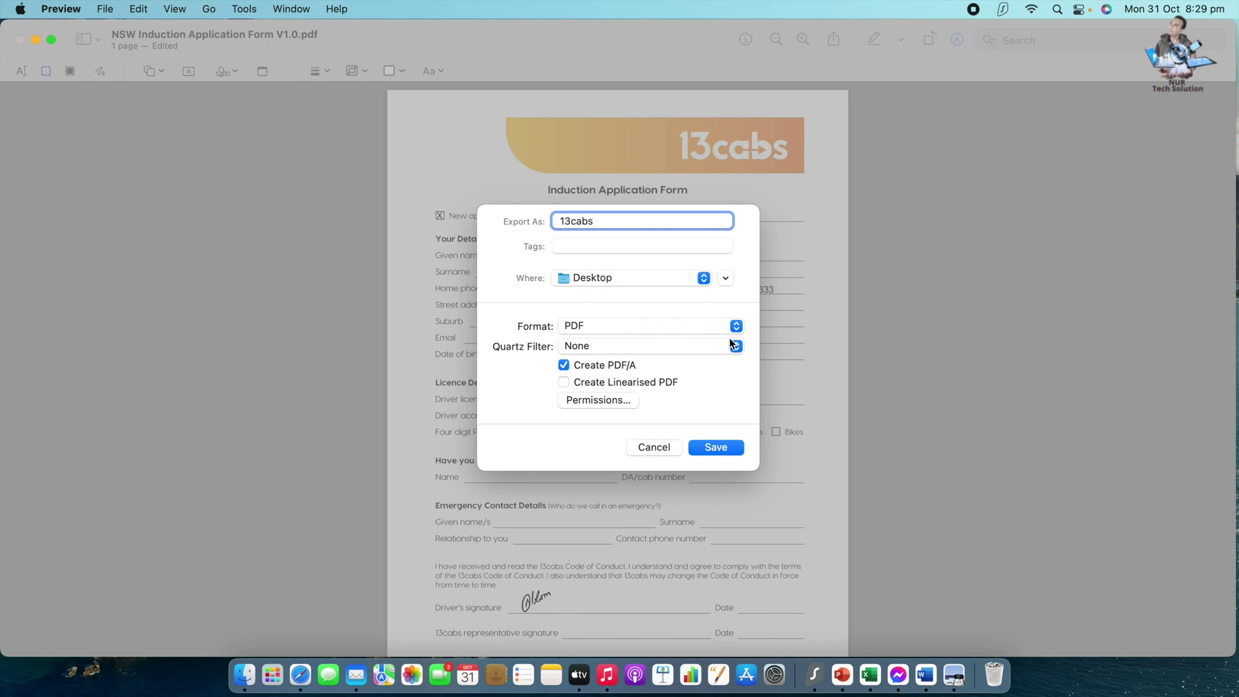
{"action": "left_click", "coordinate": [606, 329]}
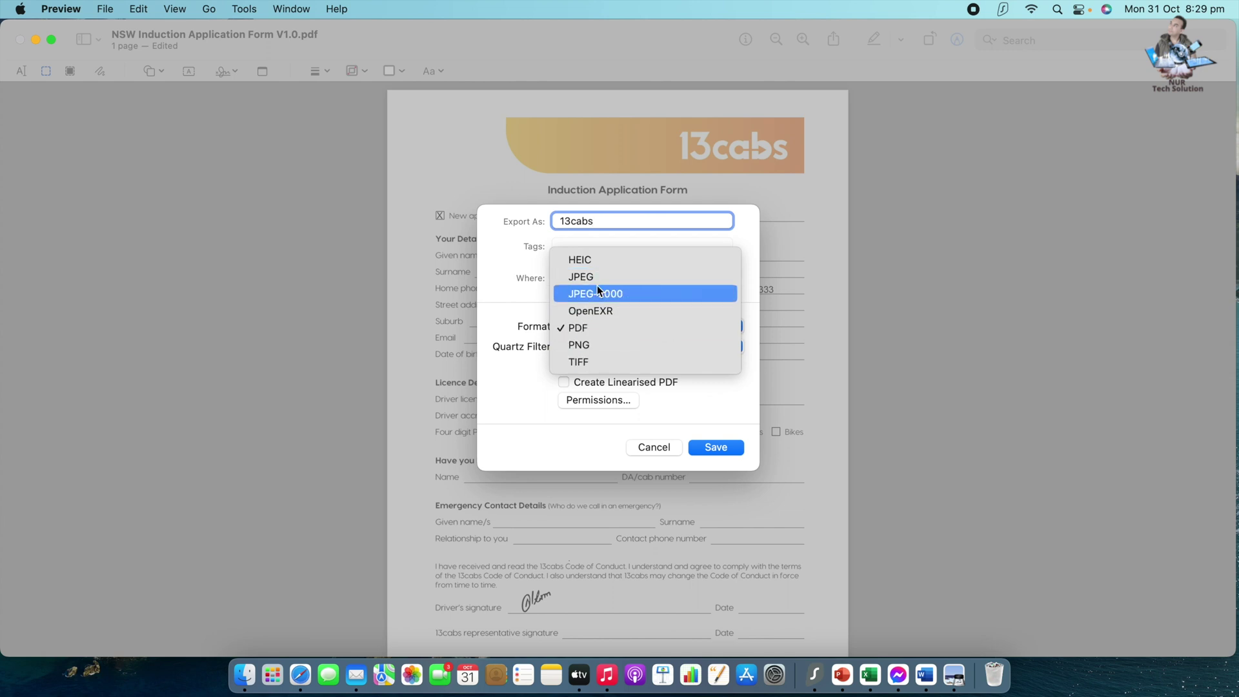
{"action": "left_click", "coordinate": [707, 400]}
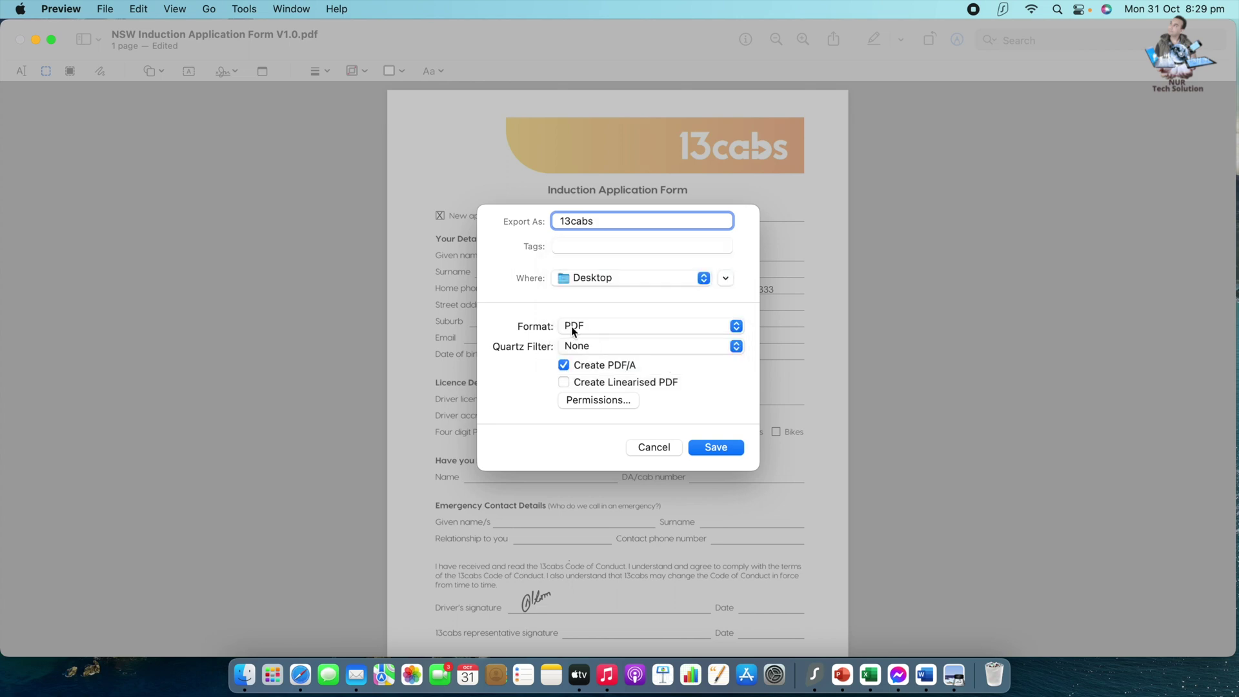
{"action": "left_click", "coordinate": [724, 451]}
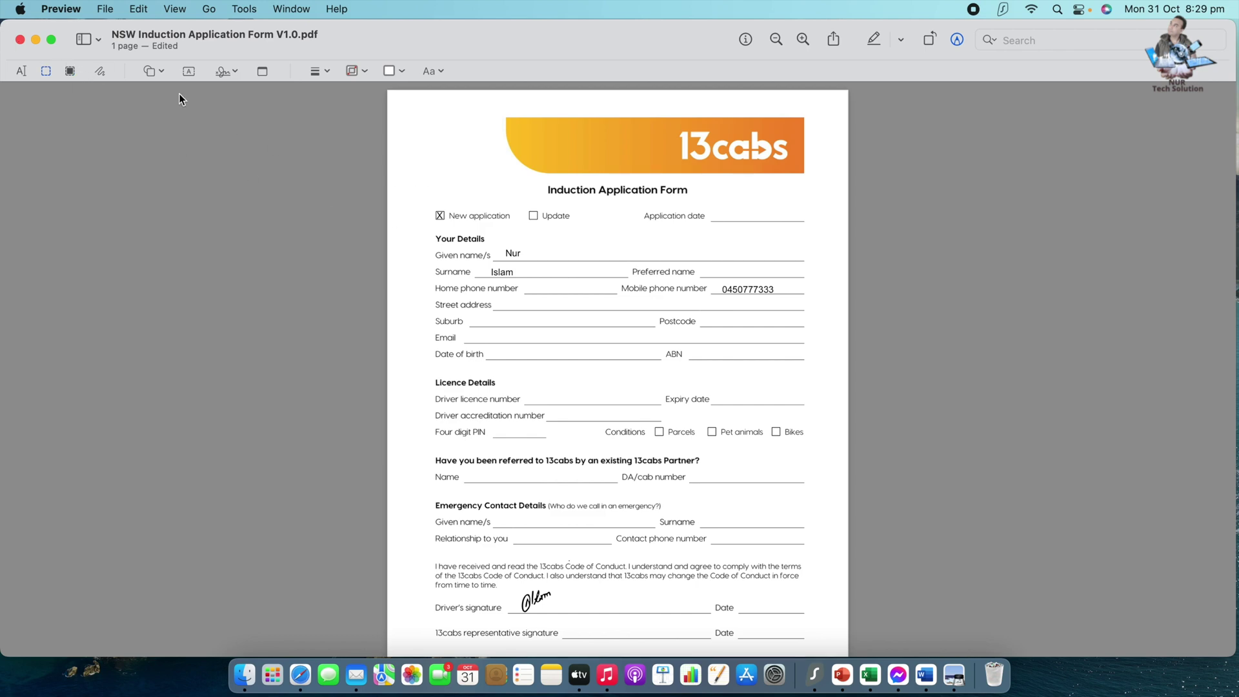
- Close the original form and move the 13cabs PDF to the upper-left desktop
{"action": "double_click", "coordinate": [19, 45]}
{"action": "key", "text": "super+w"}
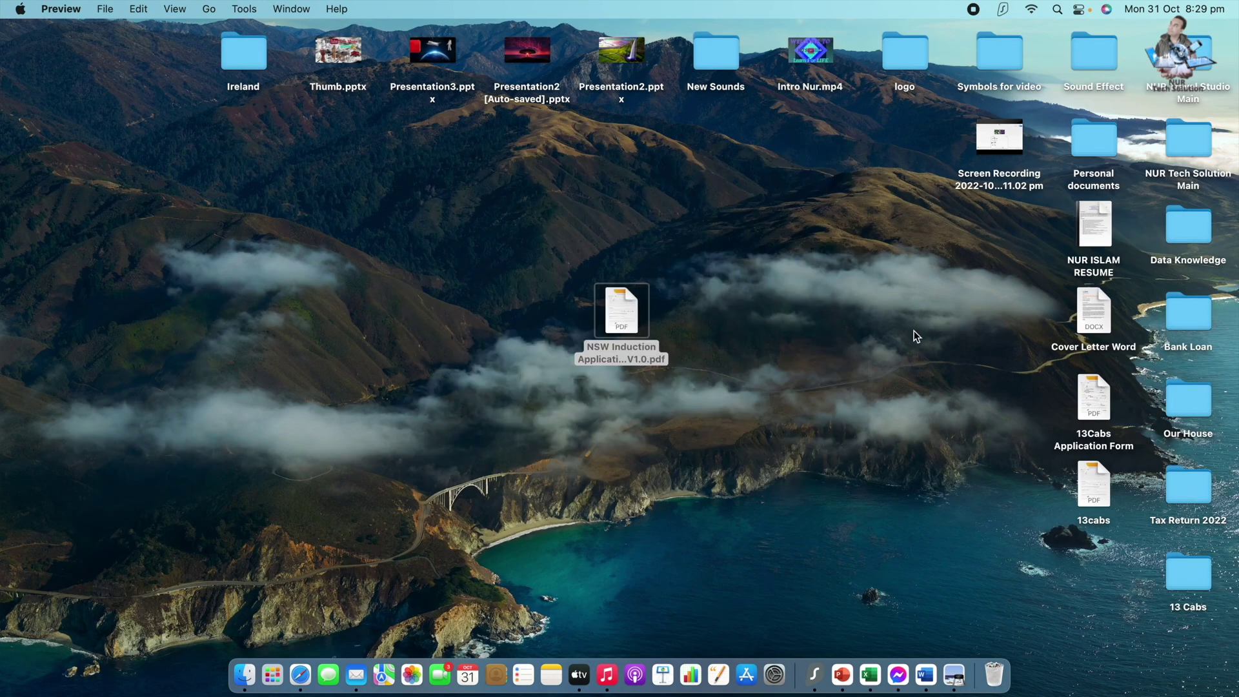
{"action": "left_click_drag", "start_coordinate": [1102, 495], "coordinate": [293, 255]}
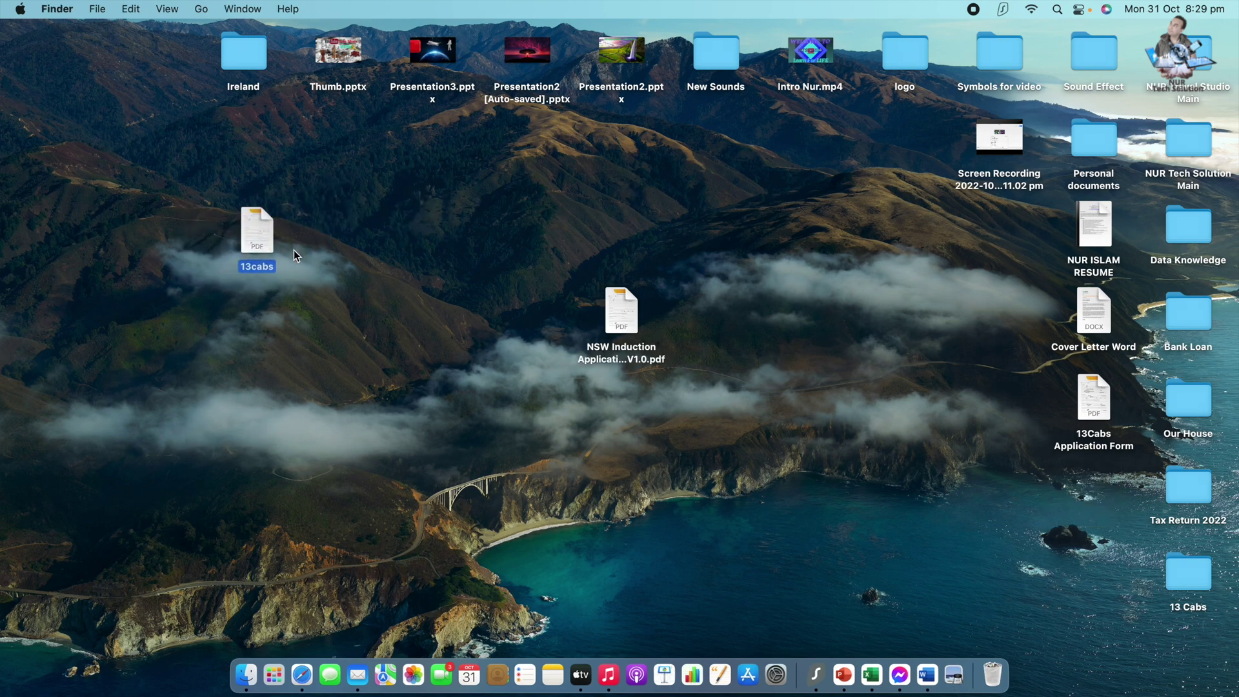
- Open 13cabs.pdf and delete the last two digits of the mobile number
{"action": "double_click", "coordinate": [254, 228]}
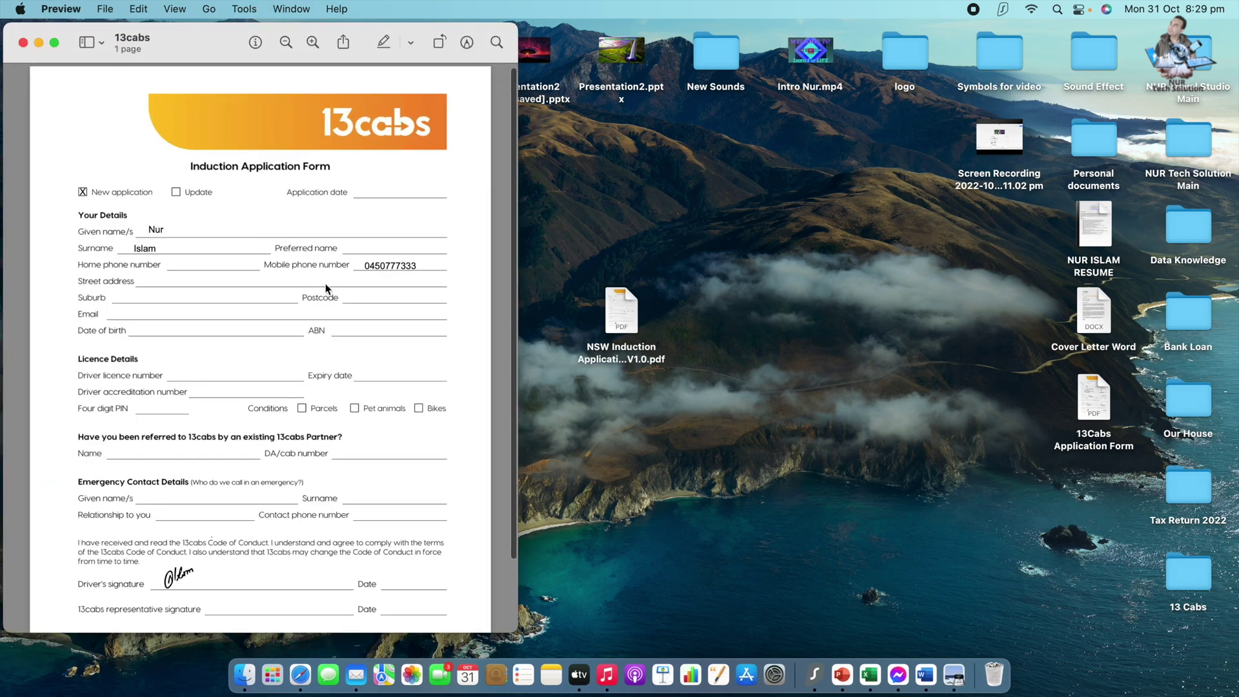
{"action": "left_click", "coordinate": [158, 230]}
{"action": "left_click", "coordinate": [398, 265]}
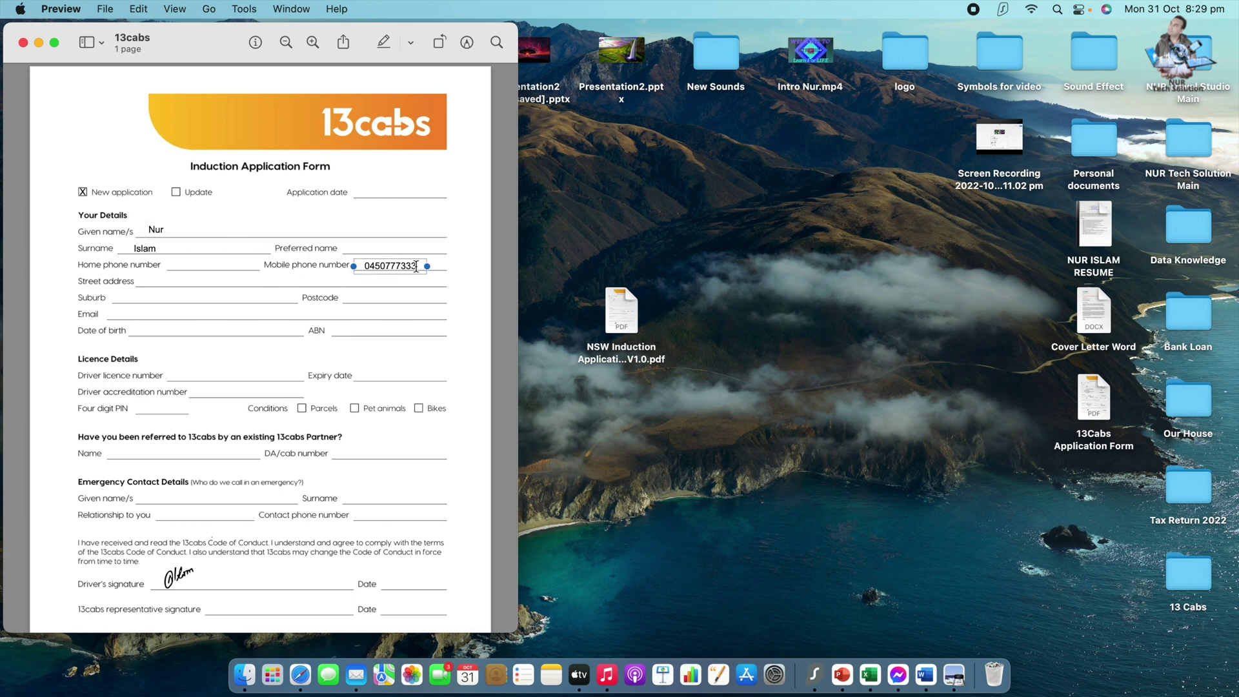
{"action": "left_click", "coordinate": [415, 270]}
{"action": "key", "text": "BackSpace"}
{"action": "key", "text": "BackSpace"}
{"action": "key", "text": "BackSpace"}
- Delete the given name text entry from the form
{"action": "left_click", "coordinate": [157, 231]}
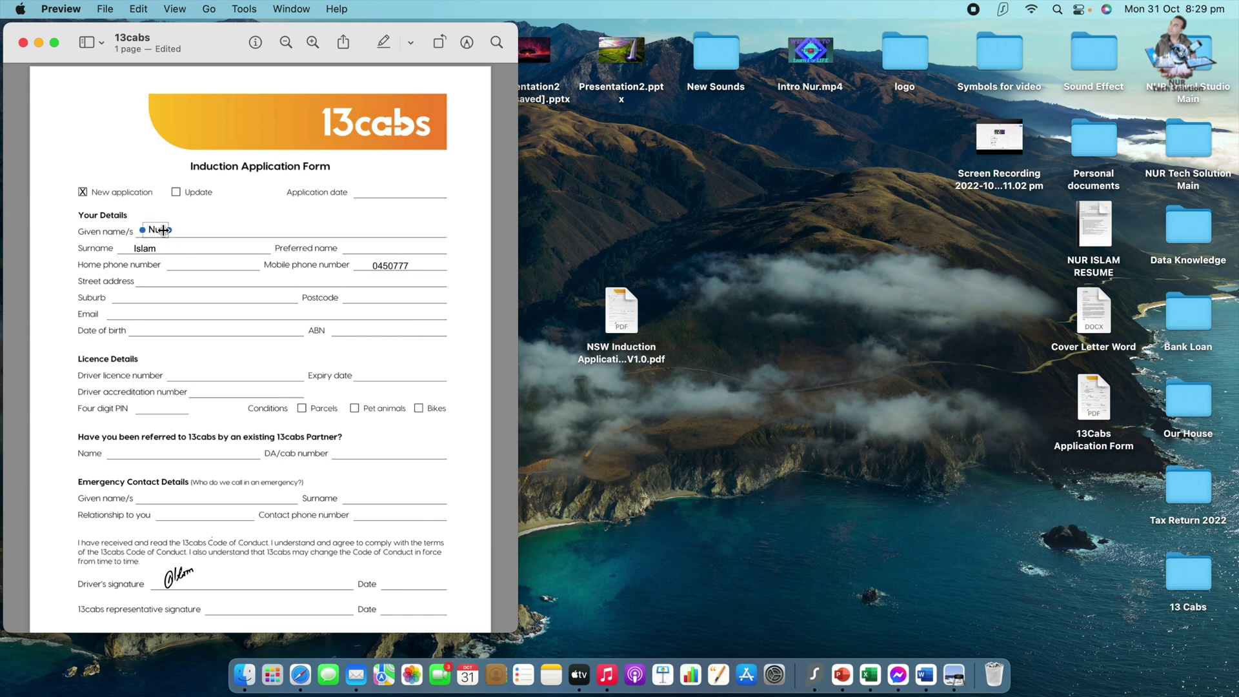
{"action": "key", "text": "BackSpace"}
{"action": "scroll", "coordinate": [241, 335], "scroll_direction": "down", "scroll_amount": 3}
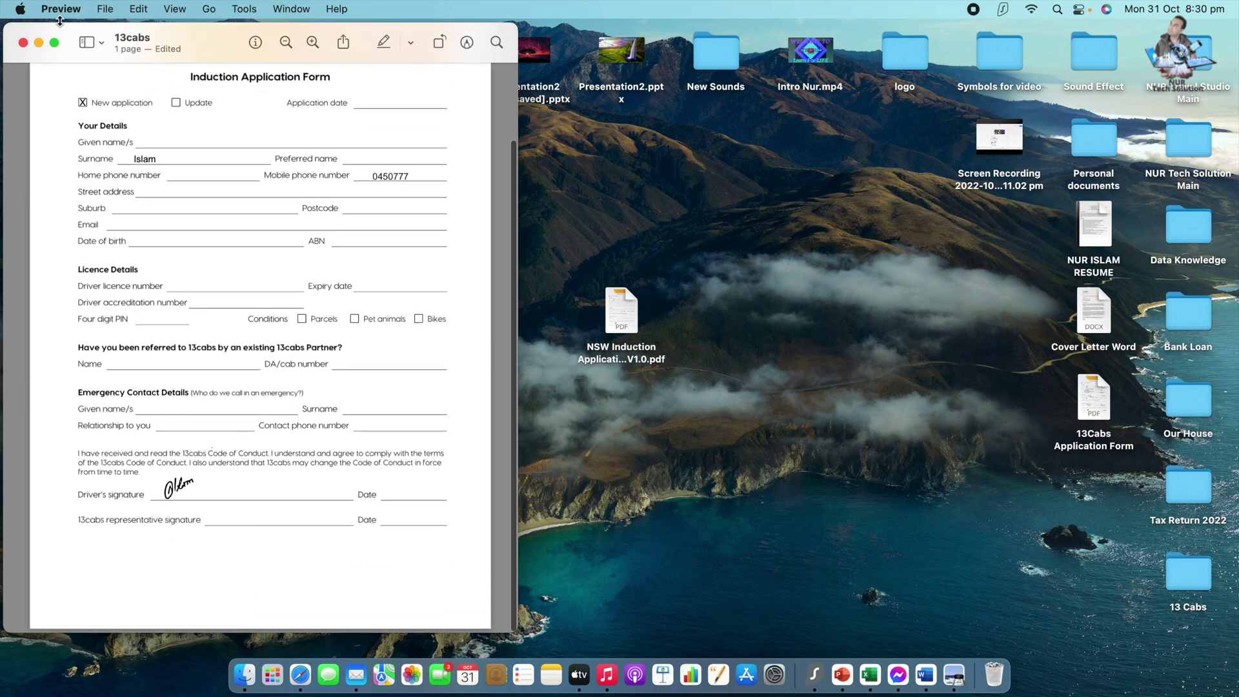